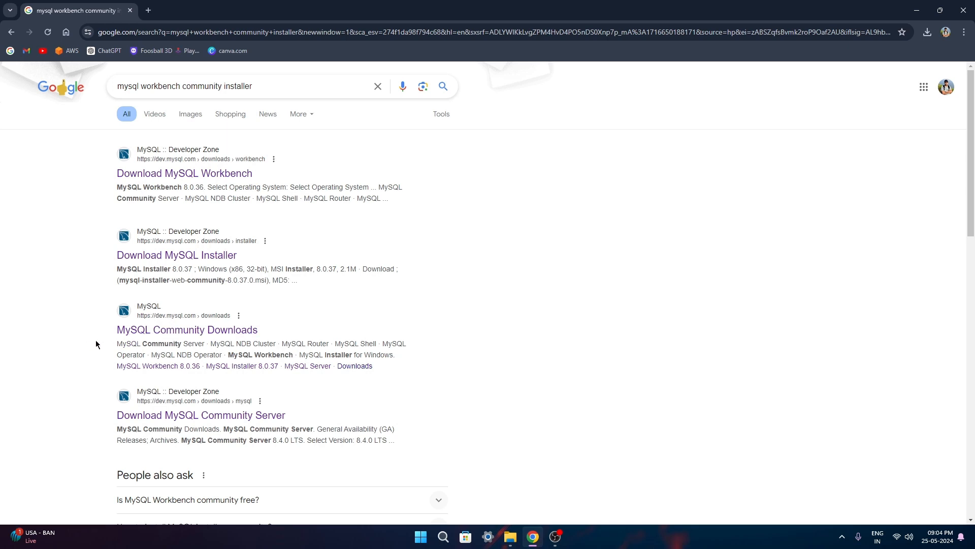
From Community Downloads, open MySQL Installer for Windows, keeping version 8.0.37 and Microsoft Windows selected
left_click(159, 335)
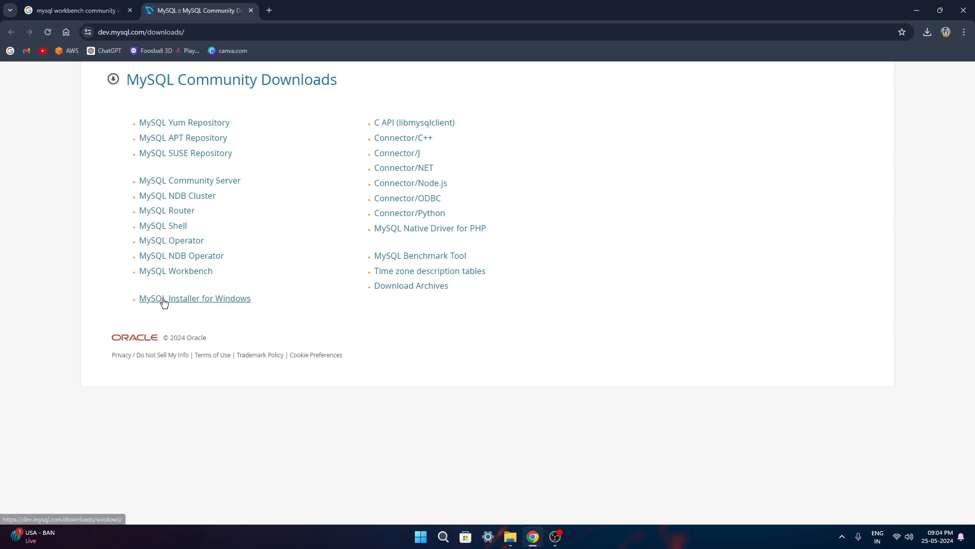
left_click(200, 301)
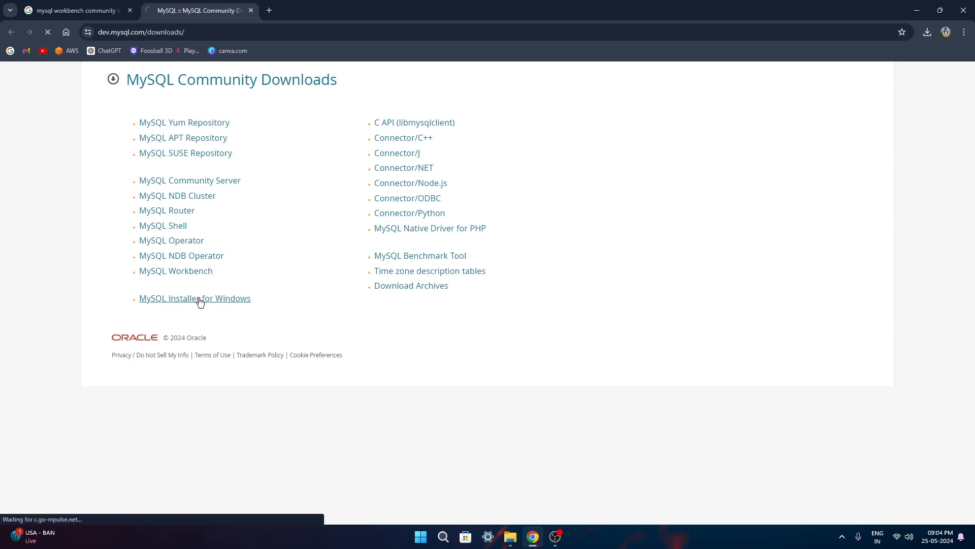
left_click(145, 300)
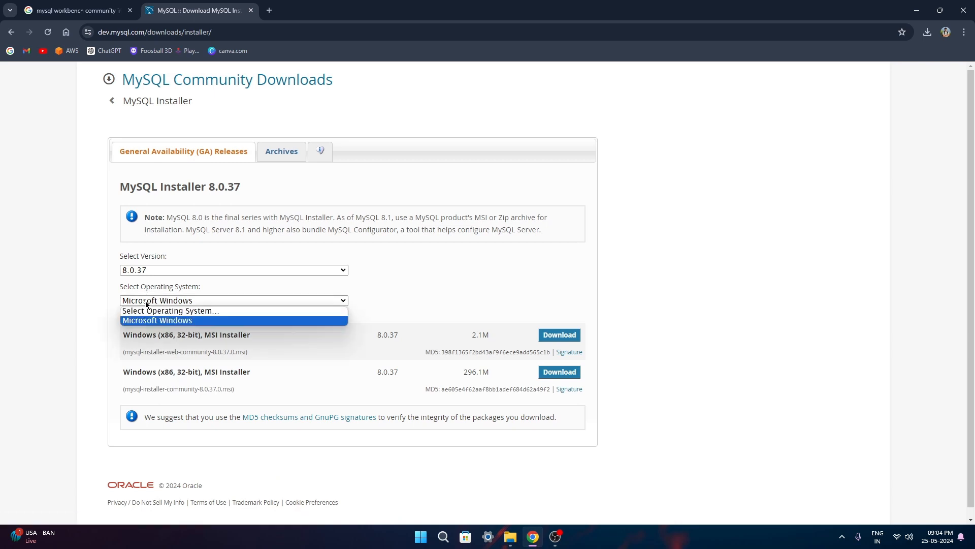
left_click(145, 301)
left_click(145, 269)
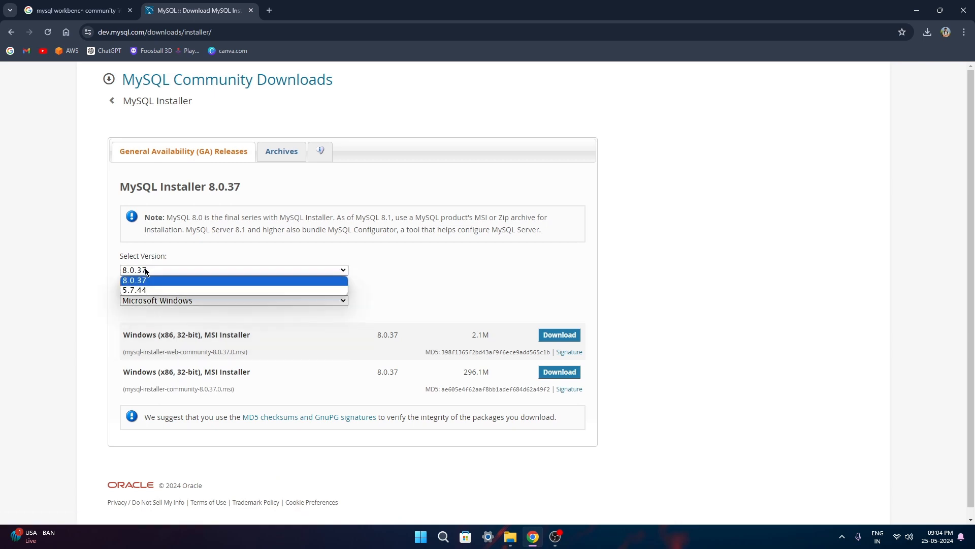
left_click(122, 282)
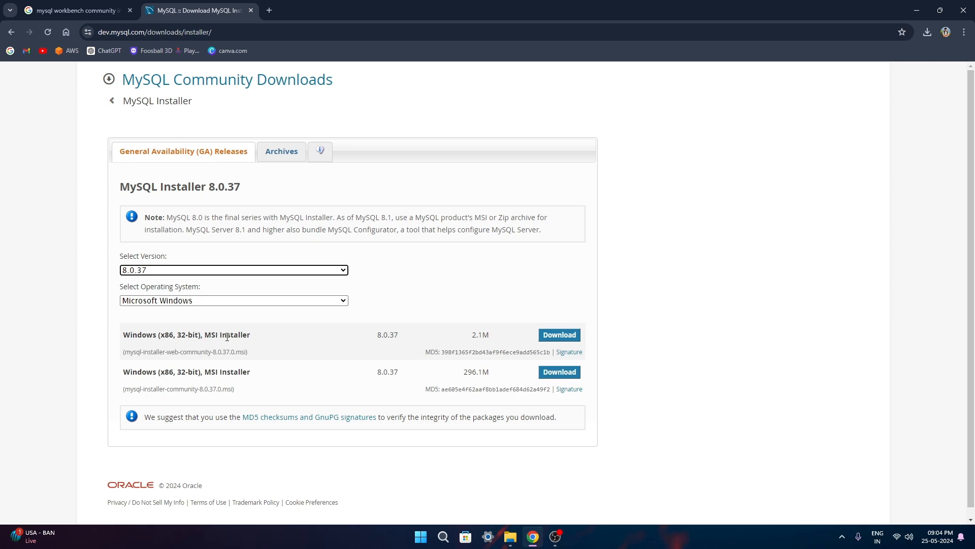
Launch mysql-installer-web-community-8.0.37.0 from the Downloads folder and allow it to run
left_click(510, 537)
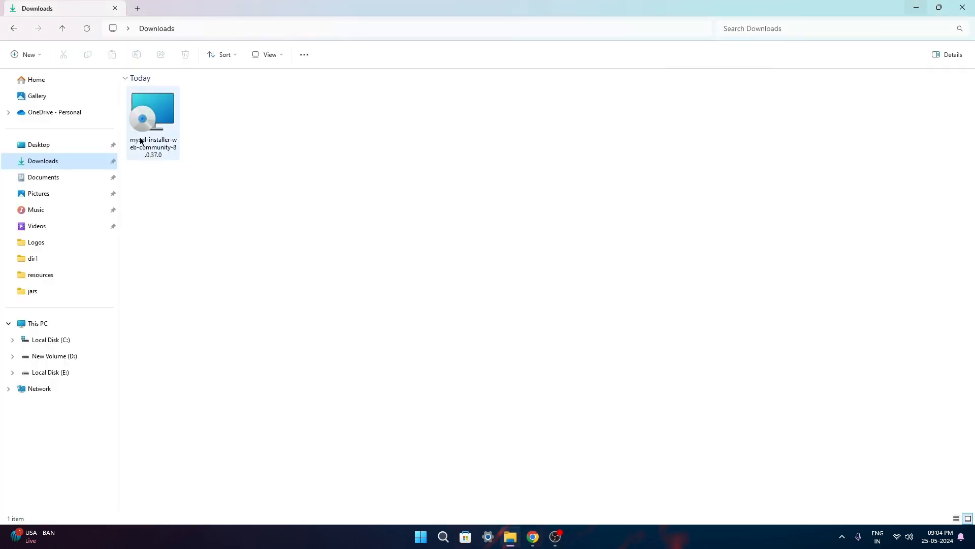
mouse_move(179, 153)
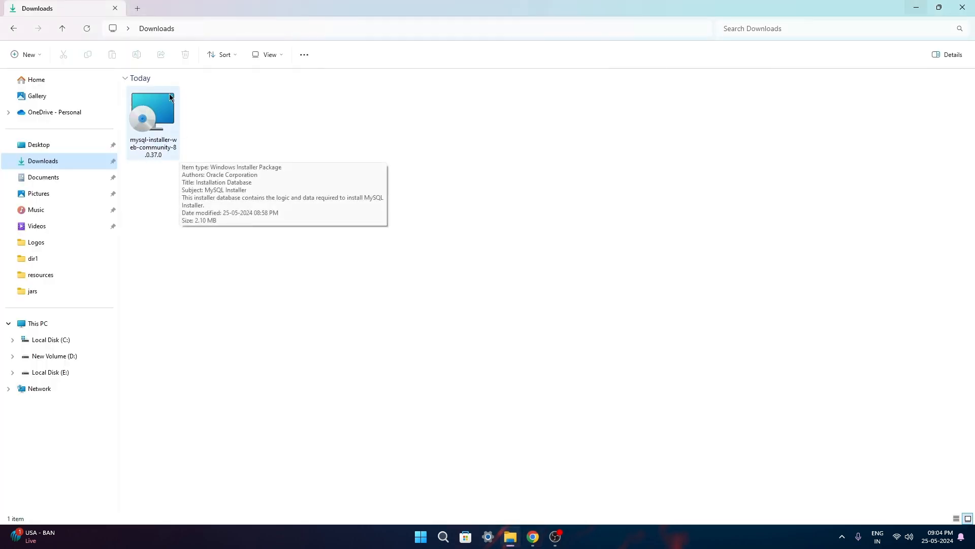
double_click(160, 124)
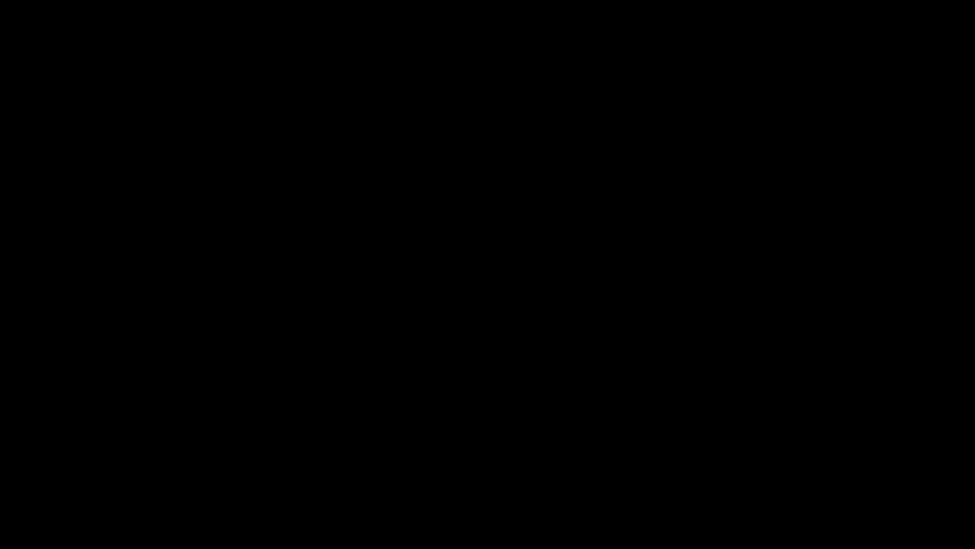
left_click(438, 355)
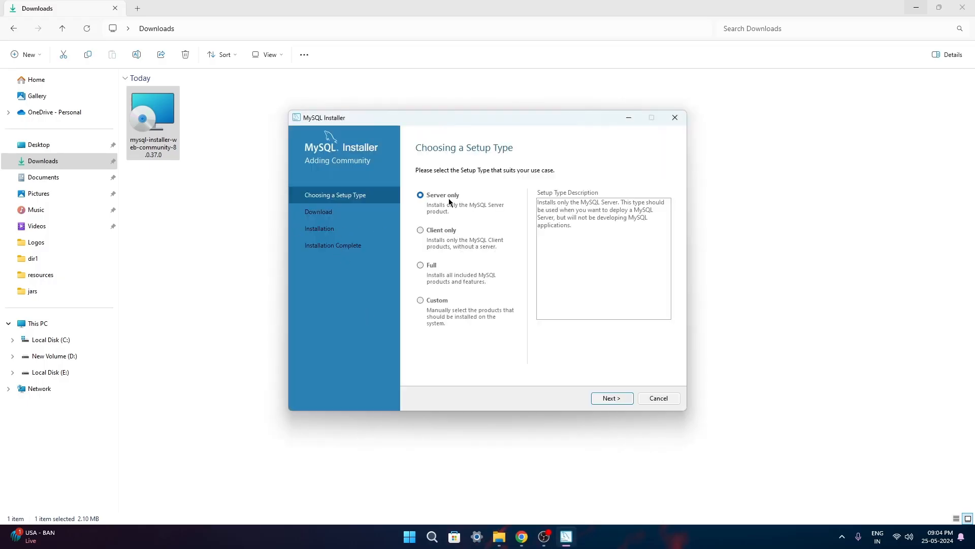
Choose the Full setup type and download all six MySQL products
left_click(430, 268)
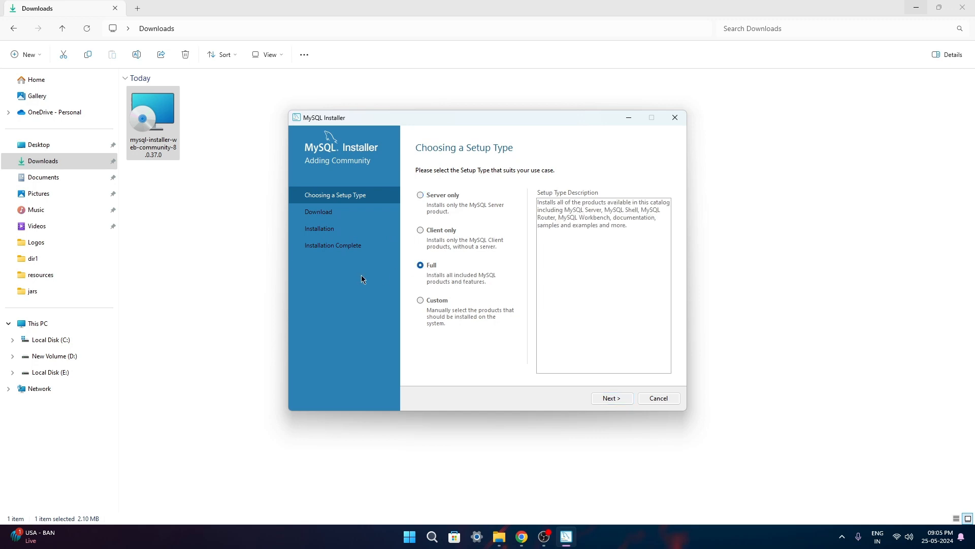
left_click(609, 398)
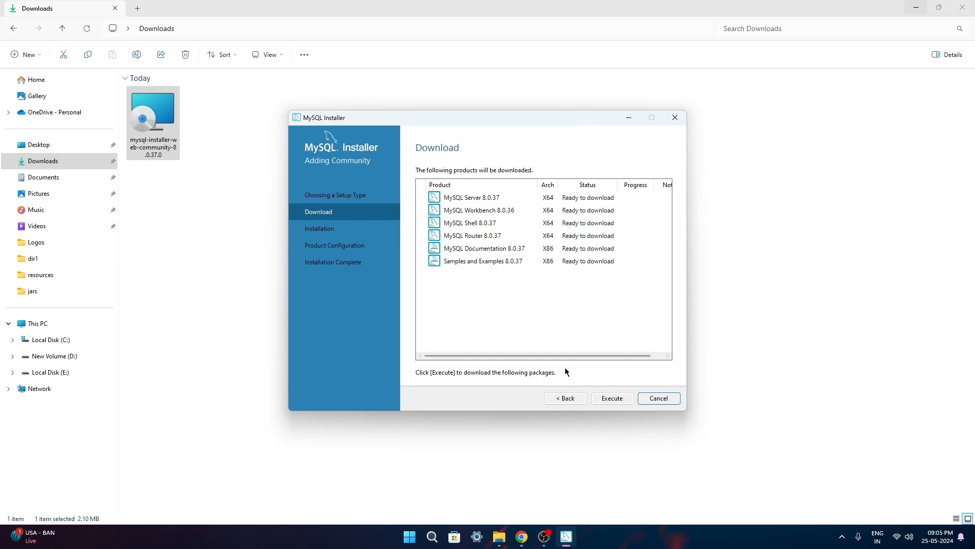
left_click(608, 398)
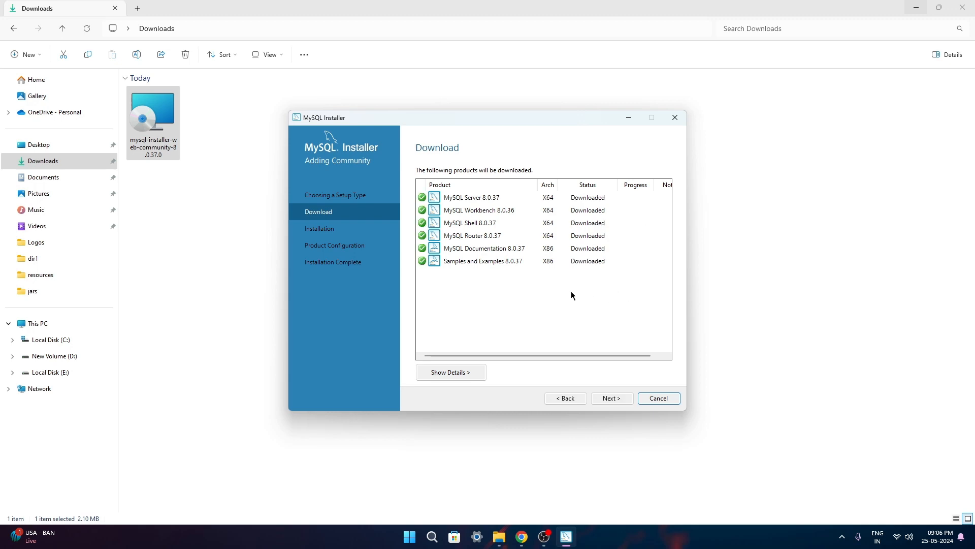
left_click(611, 399)
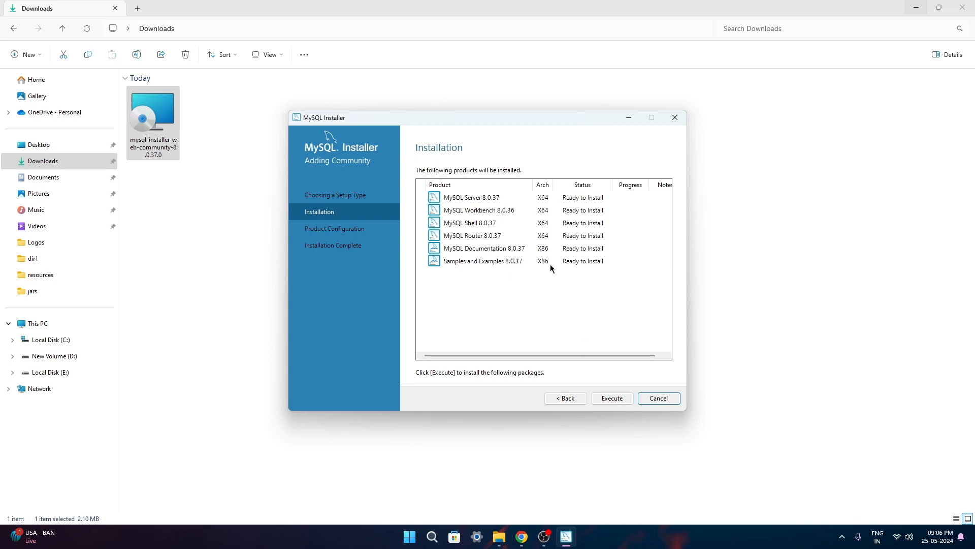
Install all six downloaded products and continue to Product Configuration
left_click(612, 399)
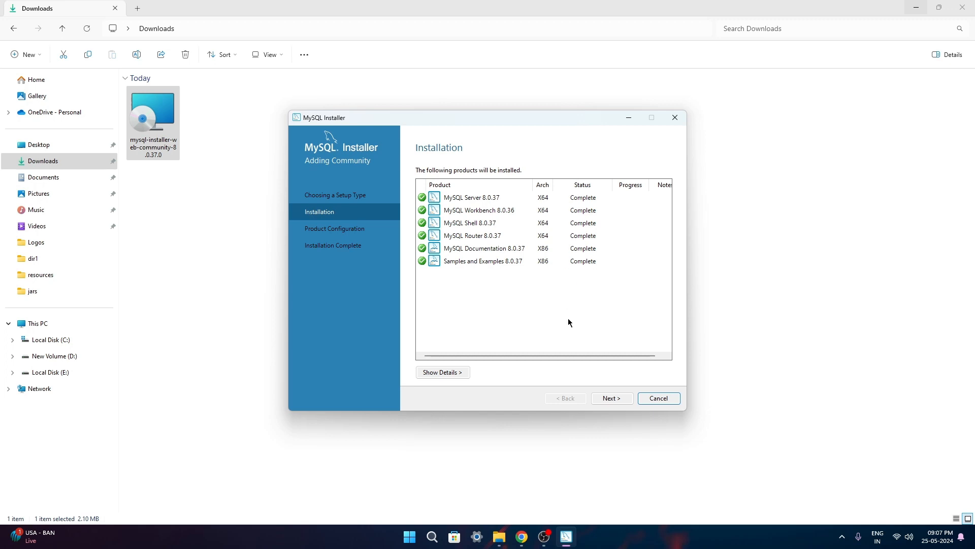
left_click(613, 399)
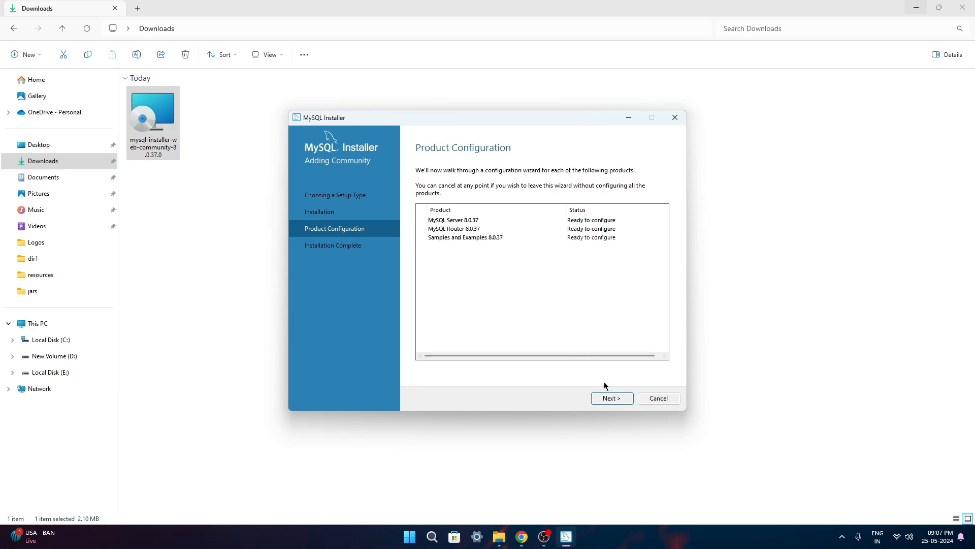
Keep Development Computer, port 3306 and strong password authentication for MySQL Server 8.0.37
left_click(612, 399)
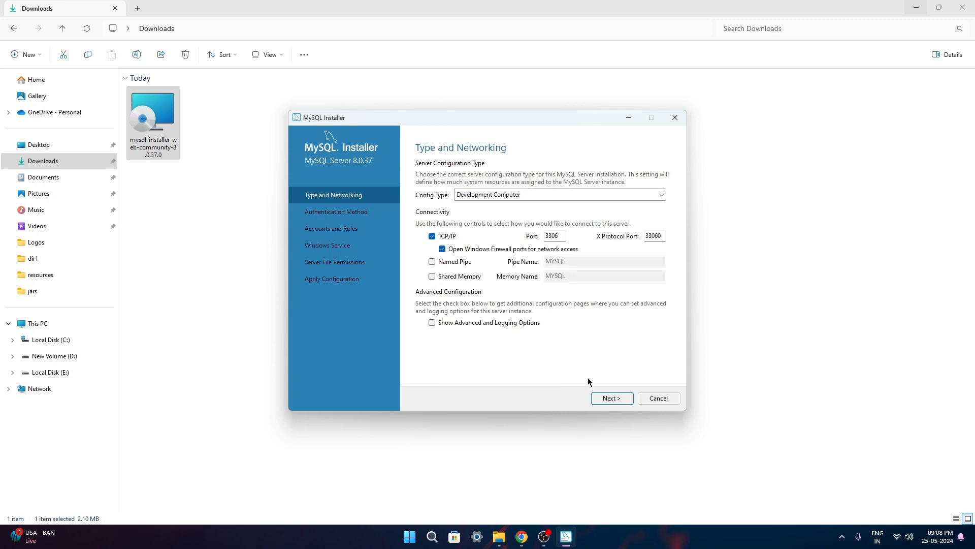
left_click(606, 399)
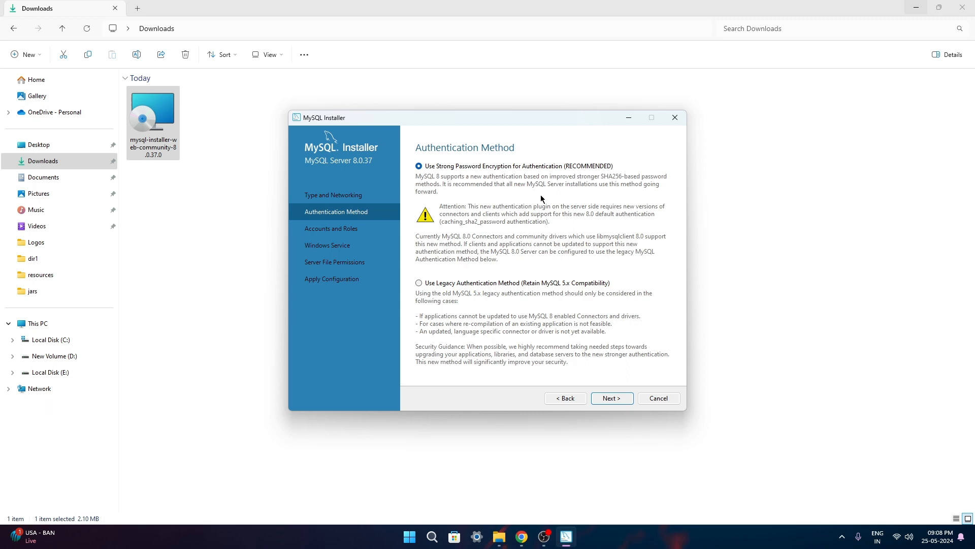
left_click(607, 399)
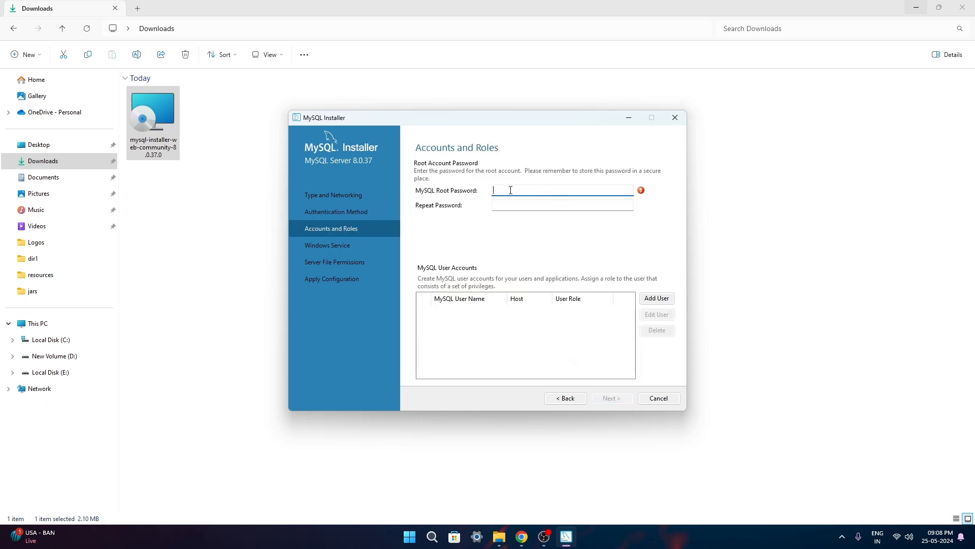
Enter and confirm the MySQL root account password, then continue
type("root1234")
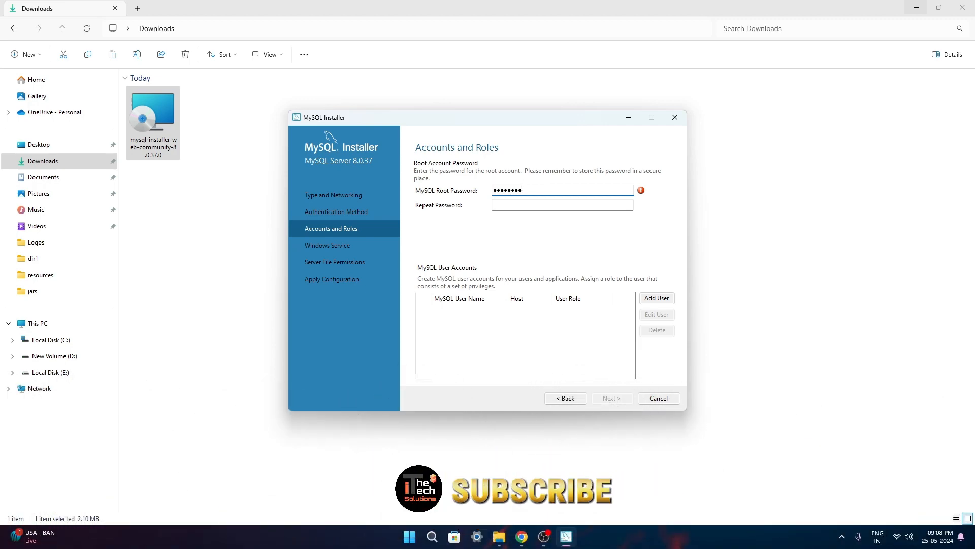
left_click(511, 201)
type("root1234")
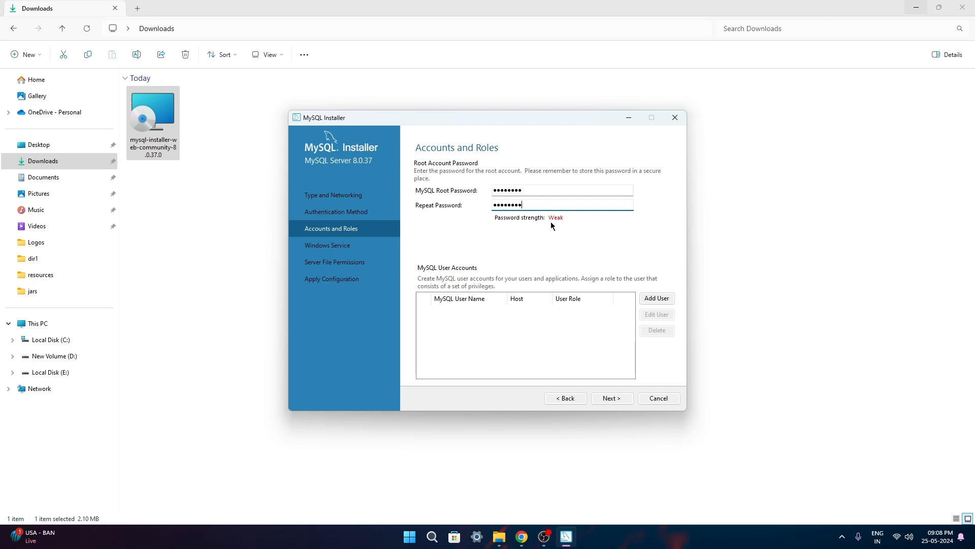
left_click(611, 398)
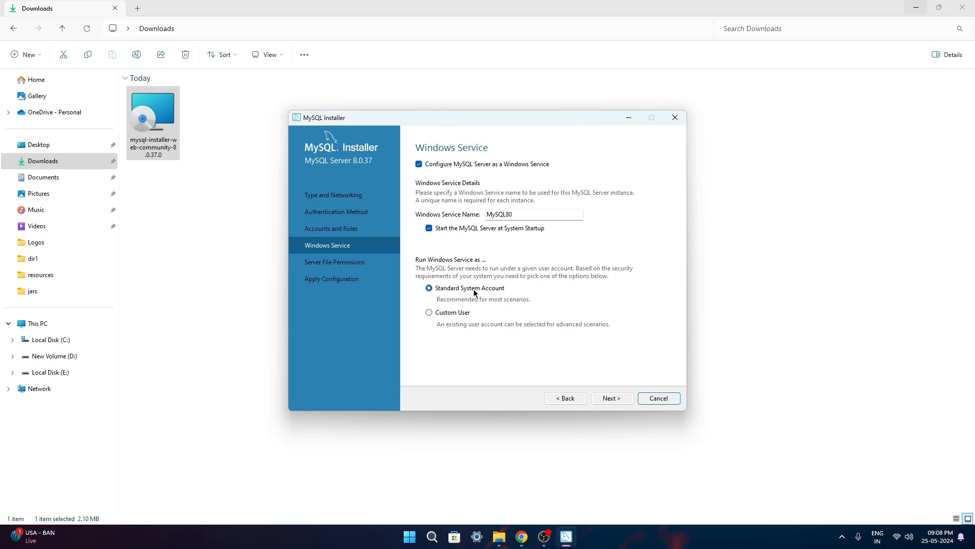
Keep the MySQL80 service and default file permissions, then apply the server configuration
left_click(611, 399)
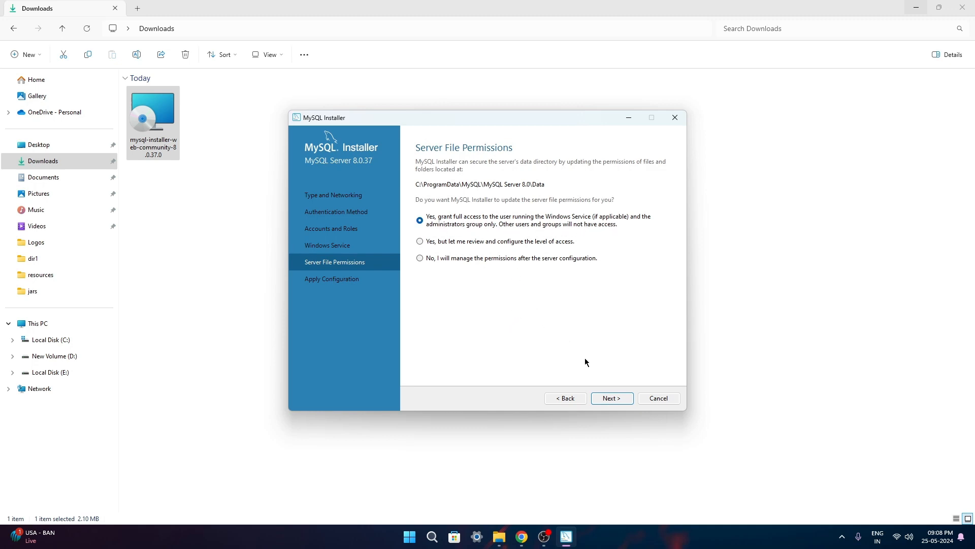
left_click(607, 399)
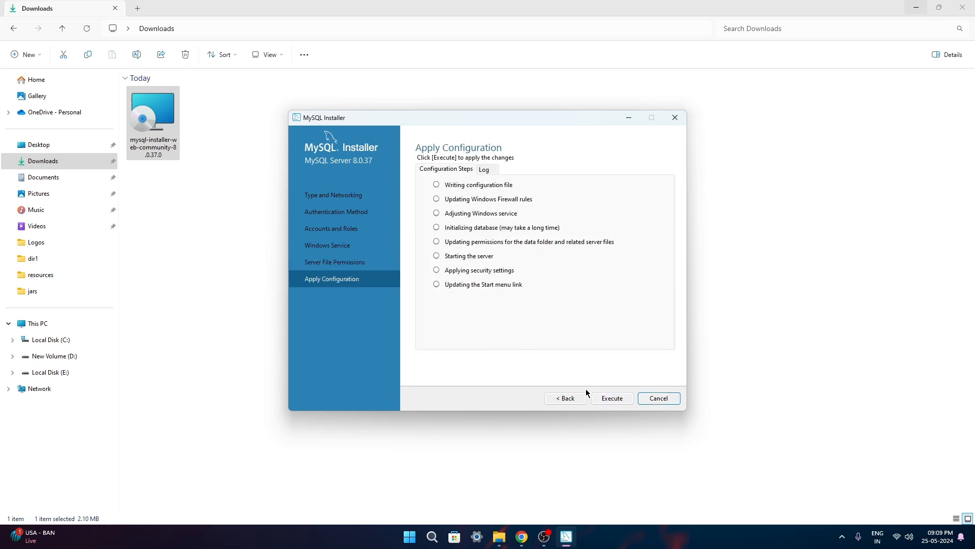
left_click(607, 398)
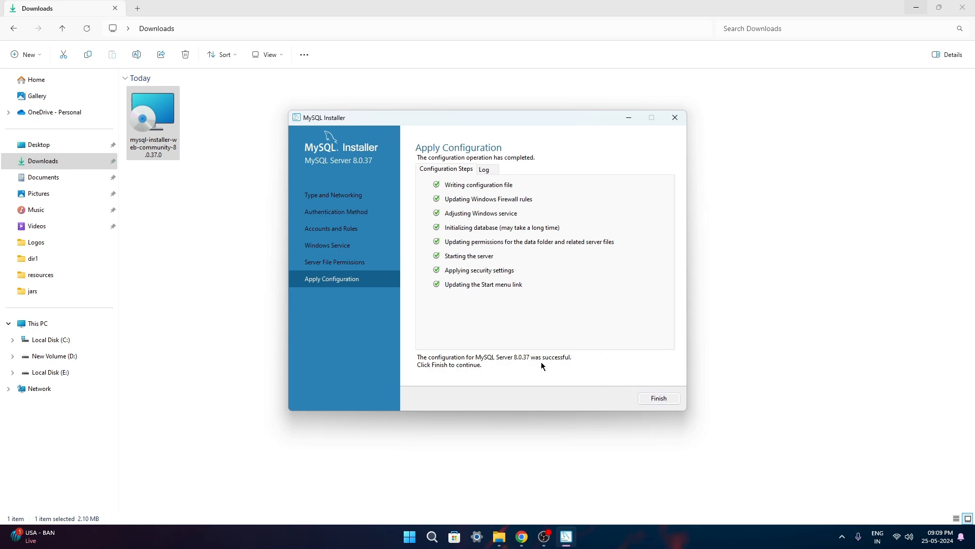
Finish the server setup, skip MySQL Router bootstrapping, and continue to Samples and Examples
left_click(655, 400)
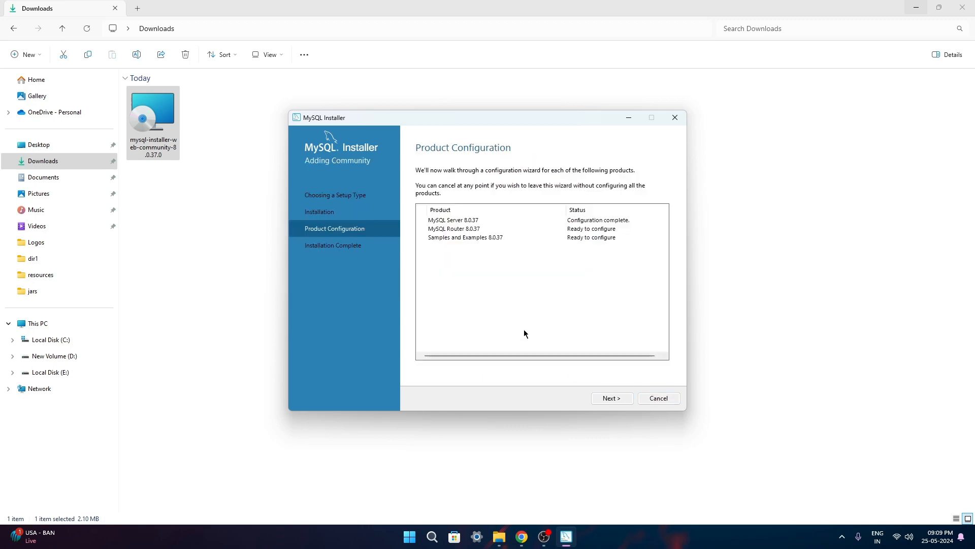
left_click(611, 399)
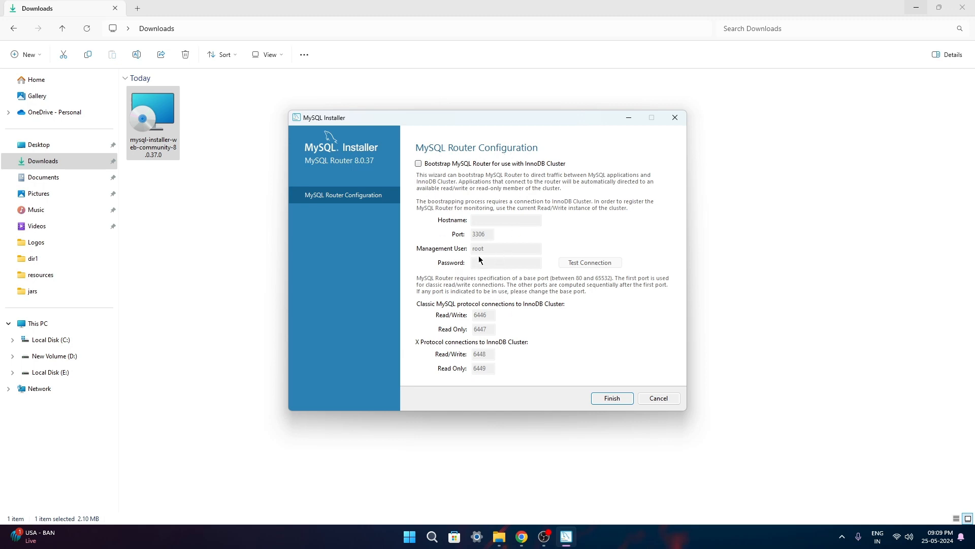
left_click(614, 400)
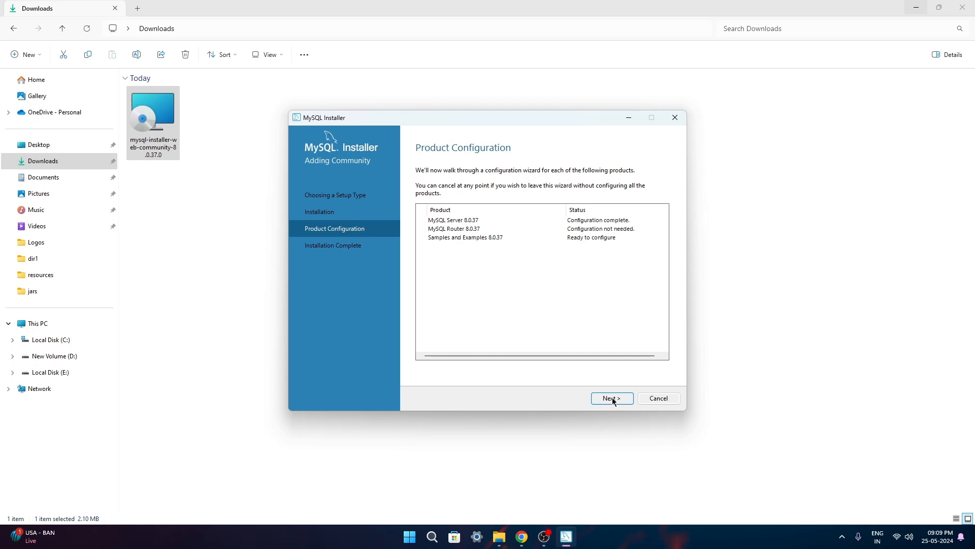
left_click(612, 398)
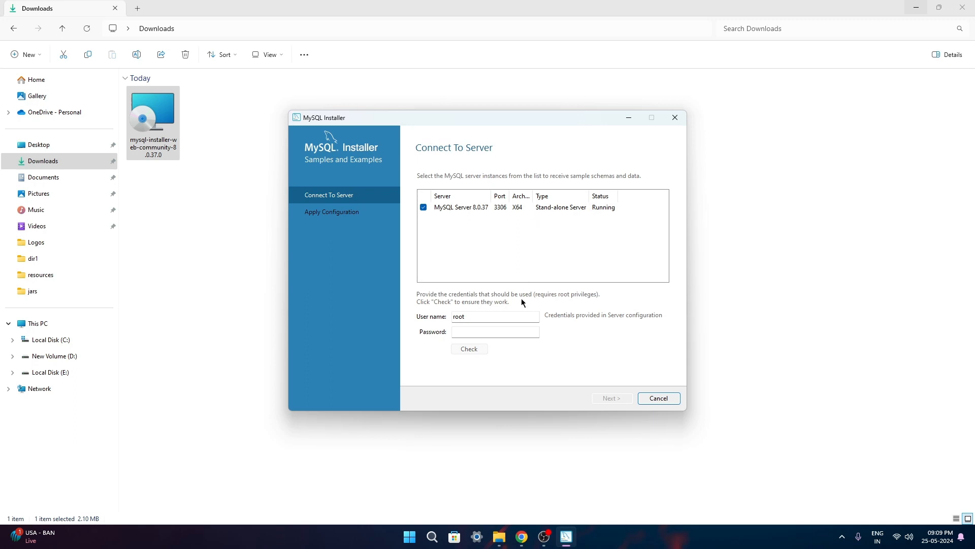
Enter the root password and test the connection to the server
left_click(467, 332)
type("rootroot")
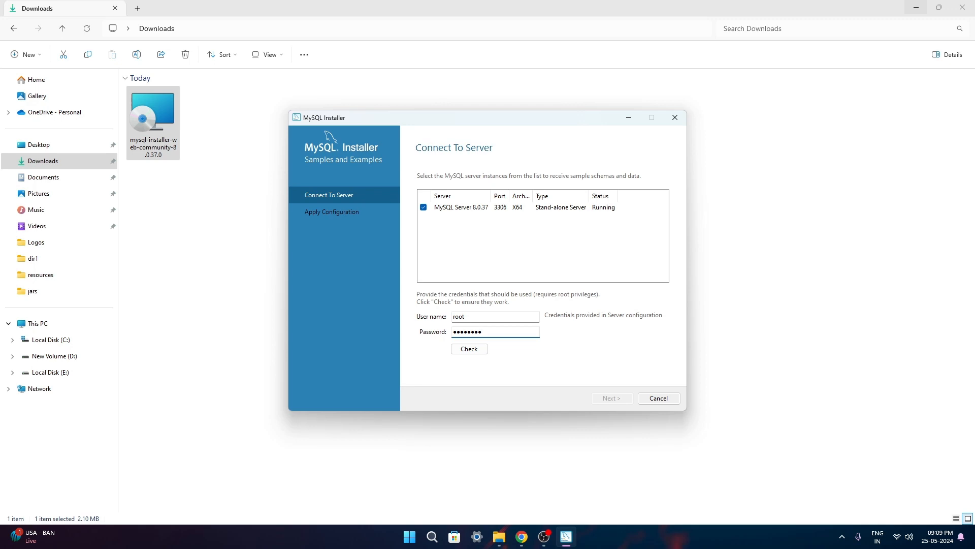
left_click(468, 350)
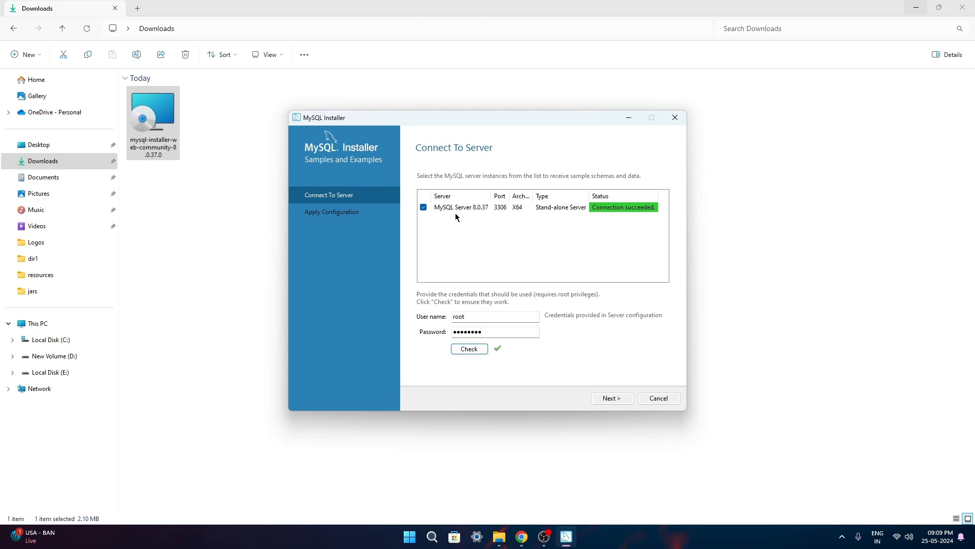
Run the sample schema installation scripts and finish the Samples and Examples 8.0.37 configuration
left_click(610, 398)
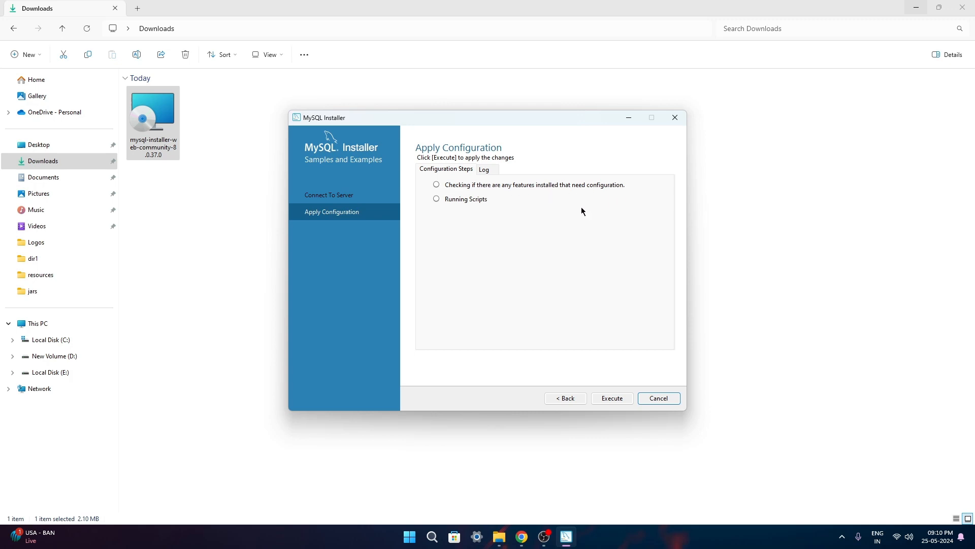
left_click(612, 397)
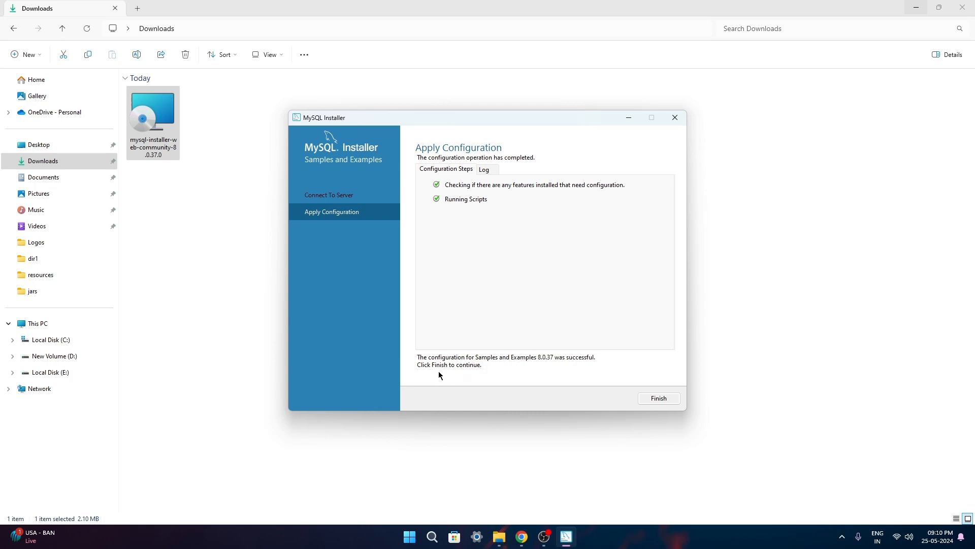
left_click(656, 400)
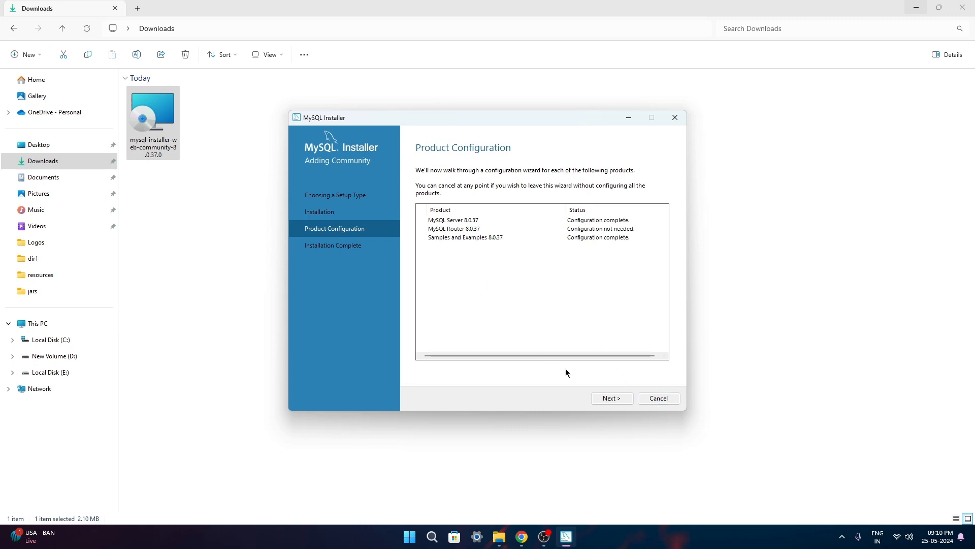
Reach Installation Complete and finish with 'Start MySQL Workbench after setup' checked
left_click(611, 398)
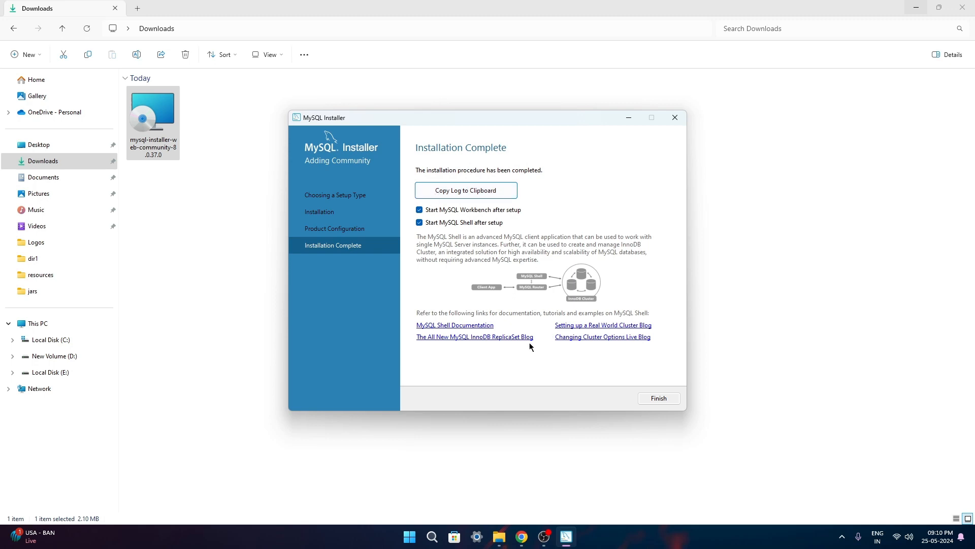
left_click(658, 398)
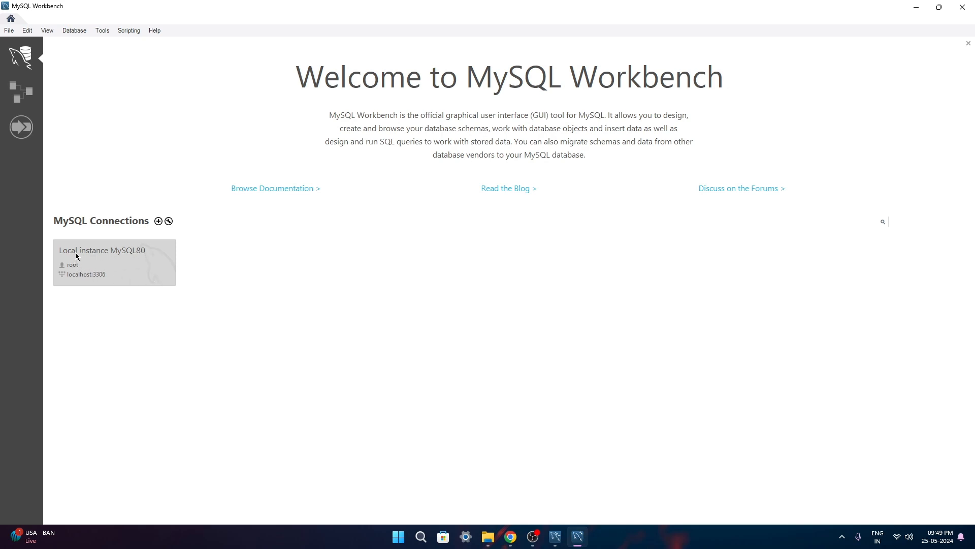
Connect to Local instance MySQL80 with the root password and delete the old saved query lines
left_click(122, 265)
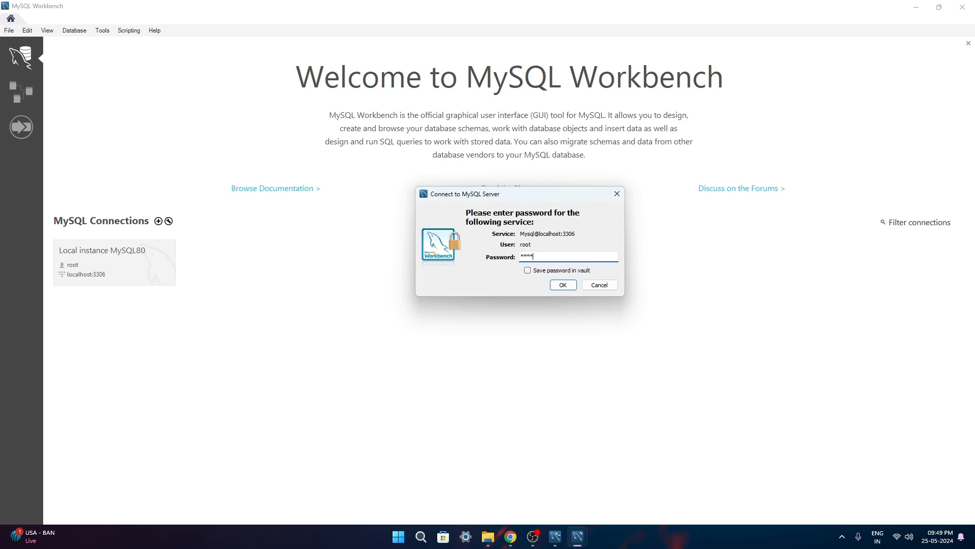
key("Return")
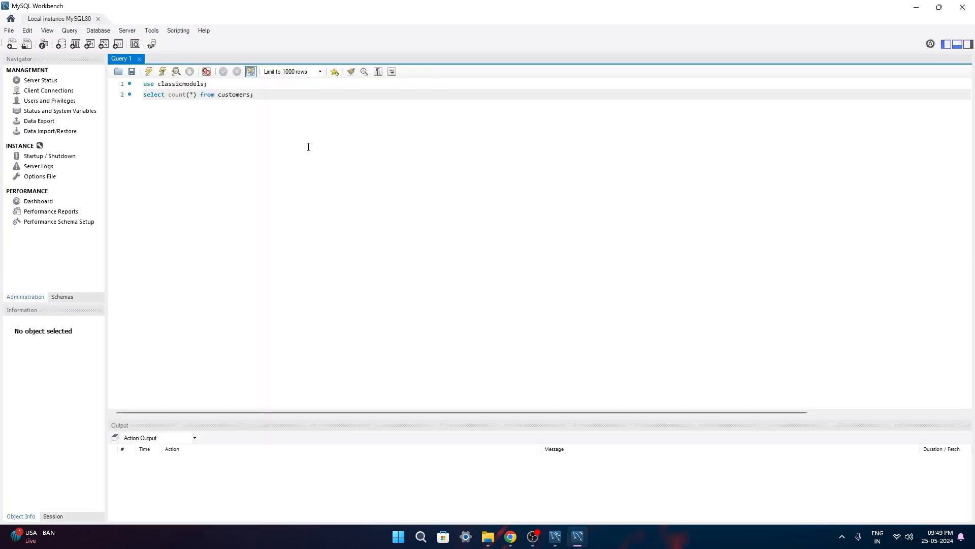
left_click_drag(268, 98, 143, 84)
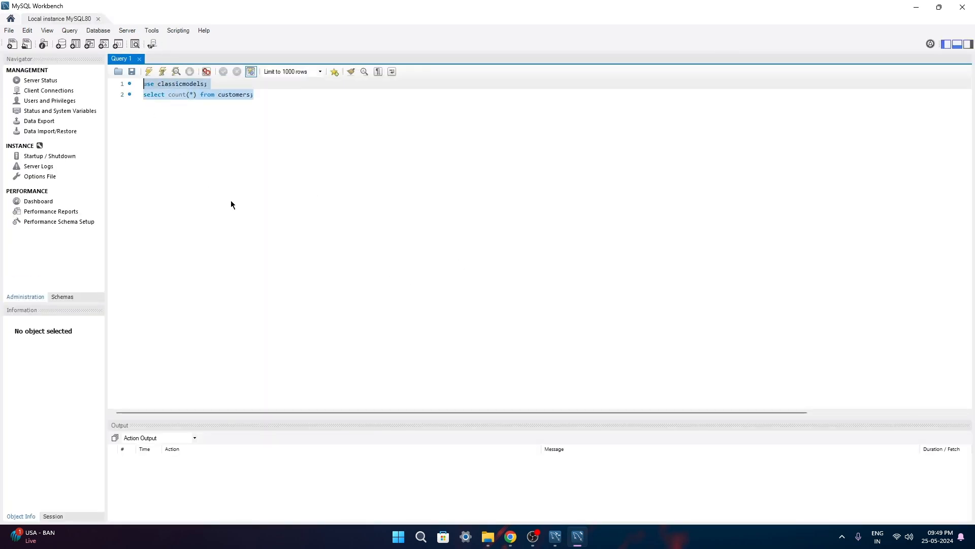
key("BackSpace")
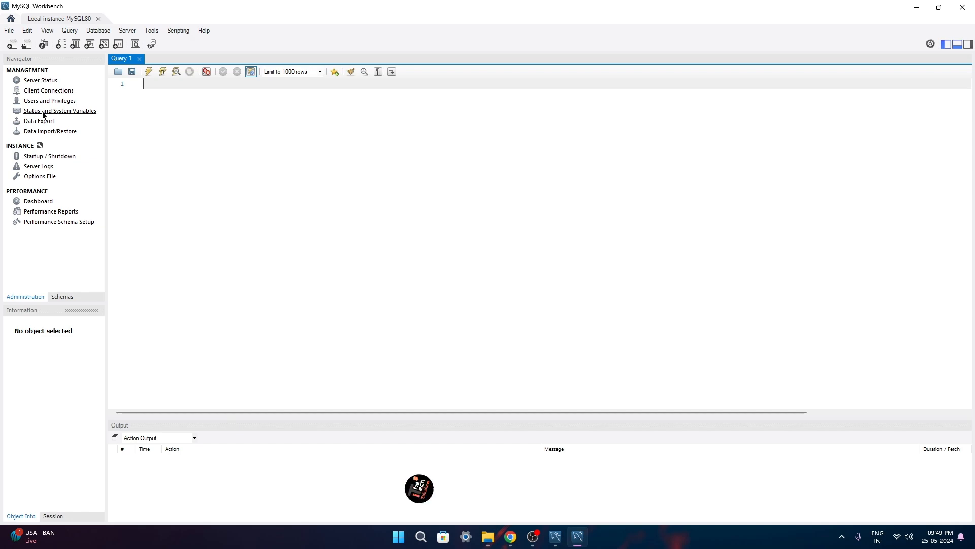
Review Server Status, Client Connections, Users and Privileges and Startup / Shutdown, ending on the Dashboard
left_click(51, 81)
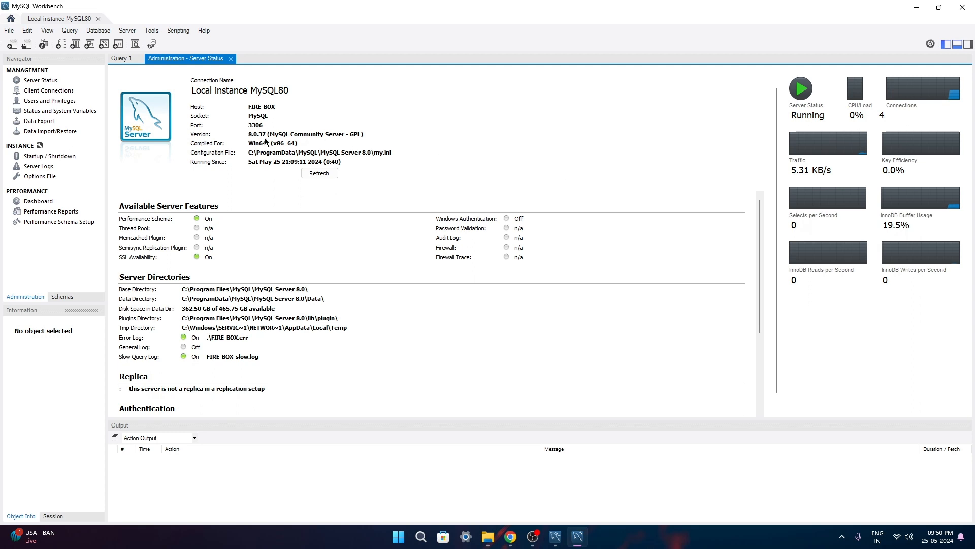
left_click(48, 92)
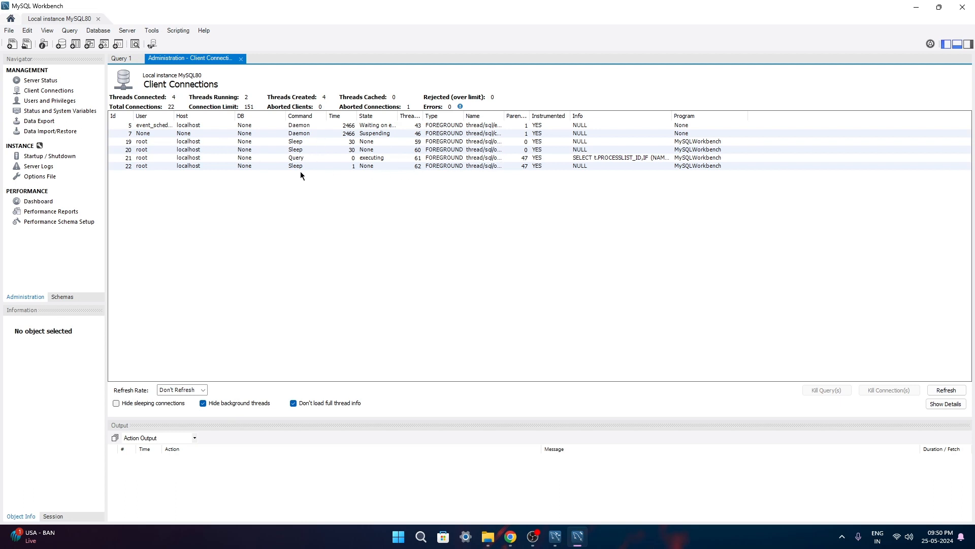
left_click(51, 102)
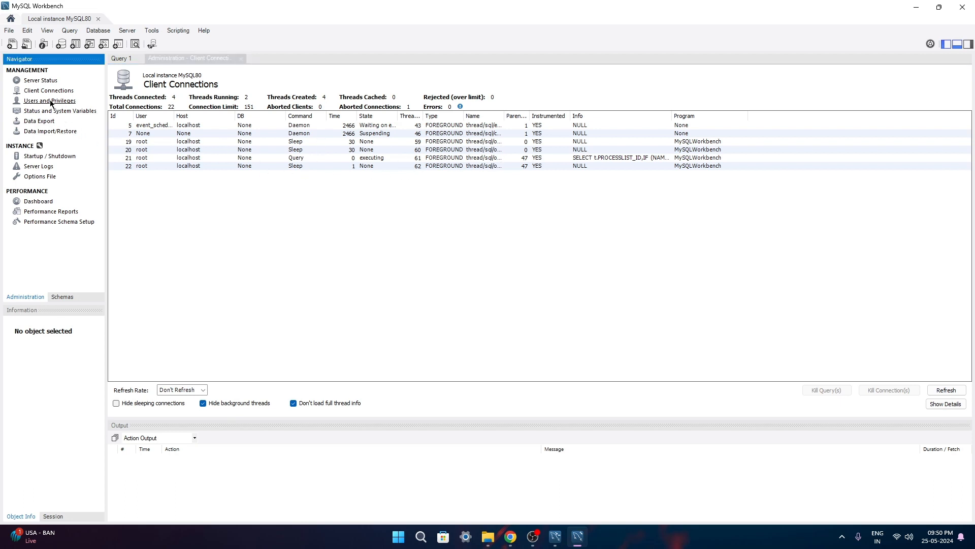
left_click(33, 157)
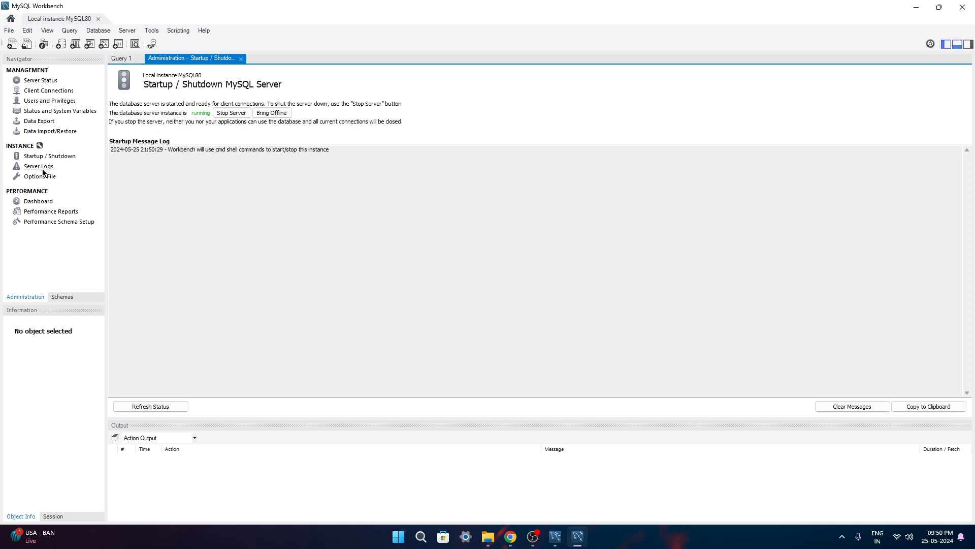
left_click(36, 201)
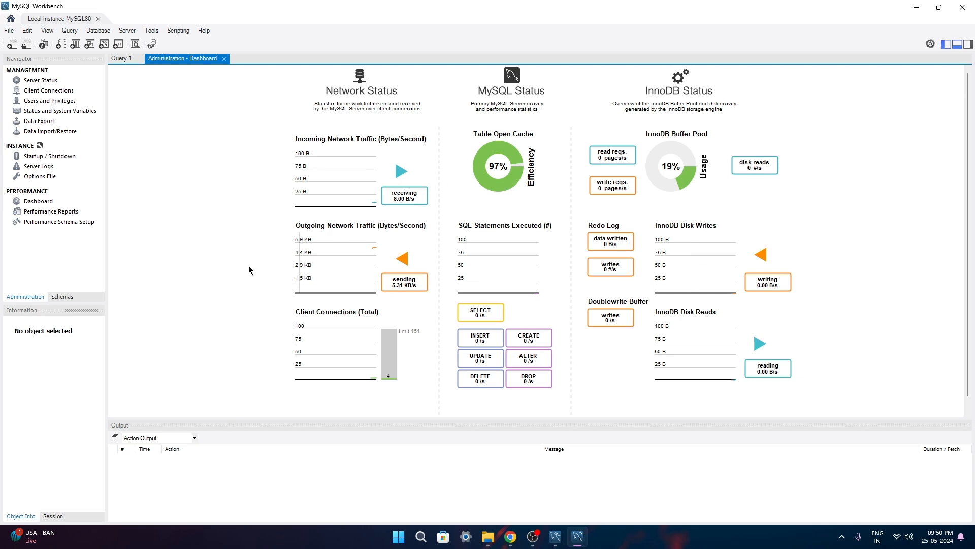
Show the Schemas list and inspect the columns of the sakila actor table
left_click(63, 297)
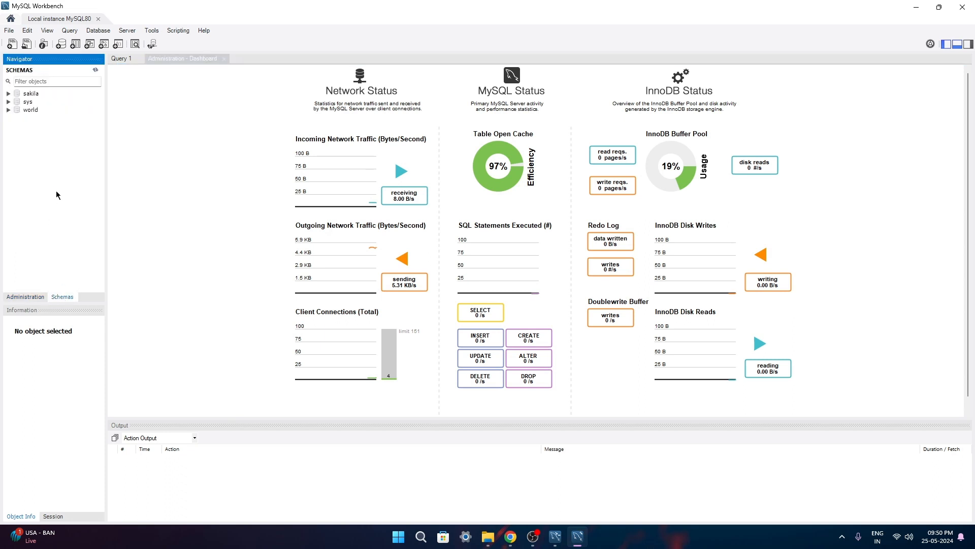
left_click(9, 93)
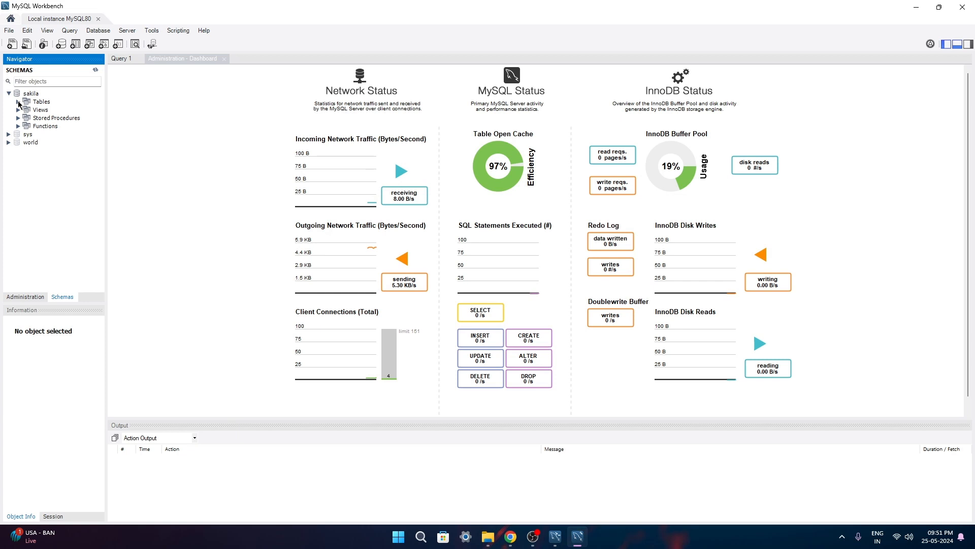
left_click(18, 102)
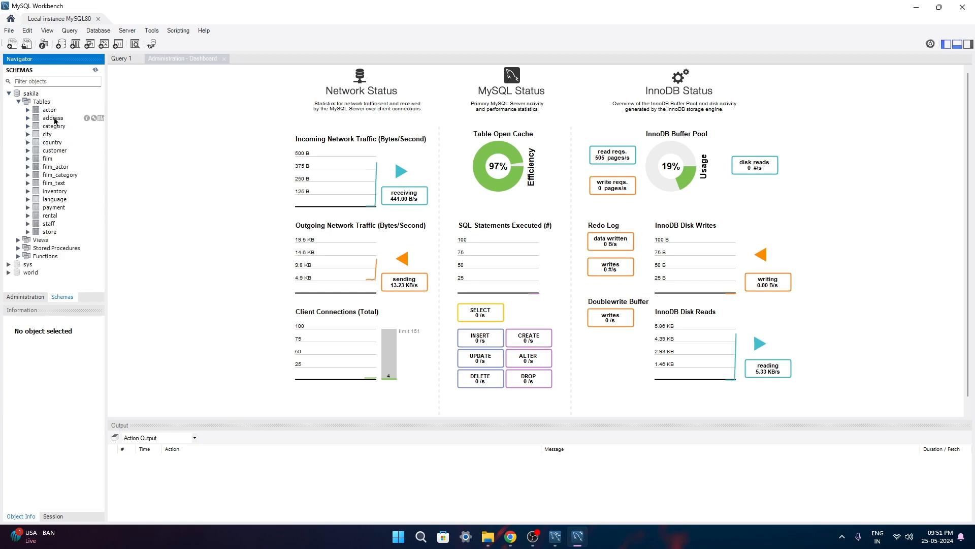
left_click(28, 109)
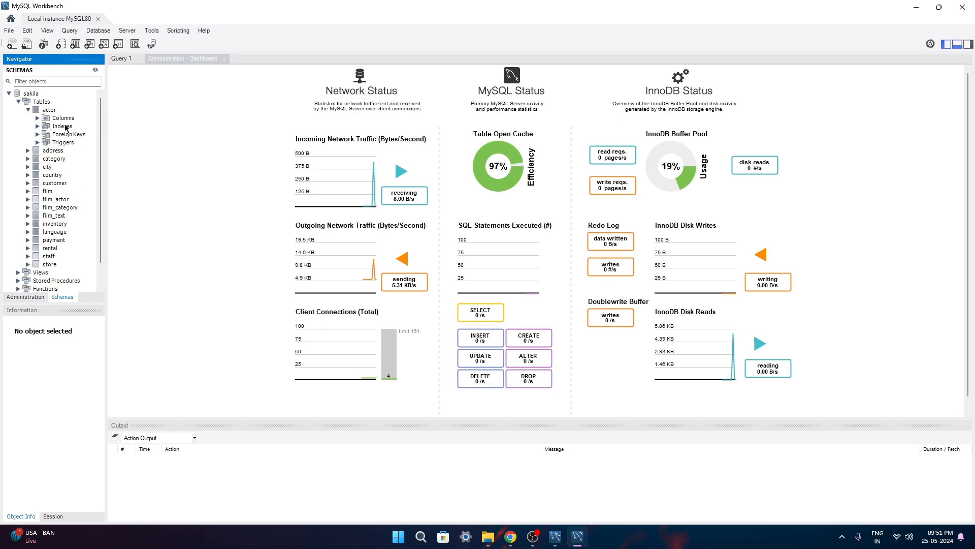
left_click(38, 118)
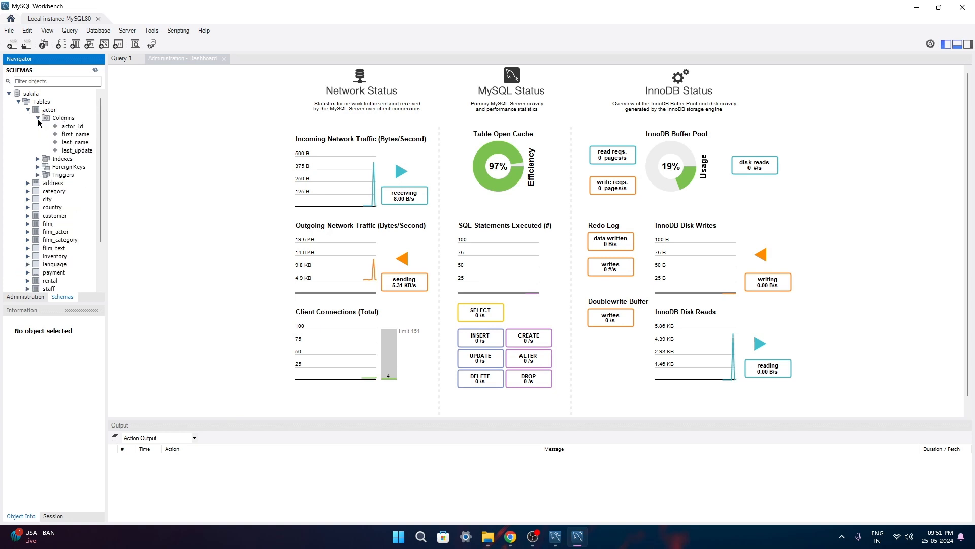
left_click(38, 118)
left_click(28, 110)
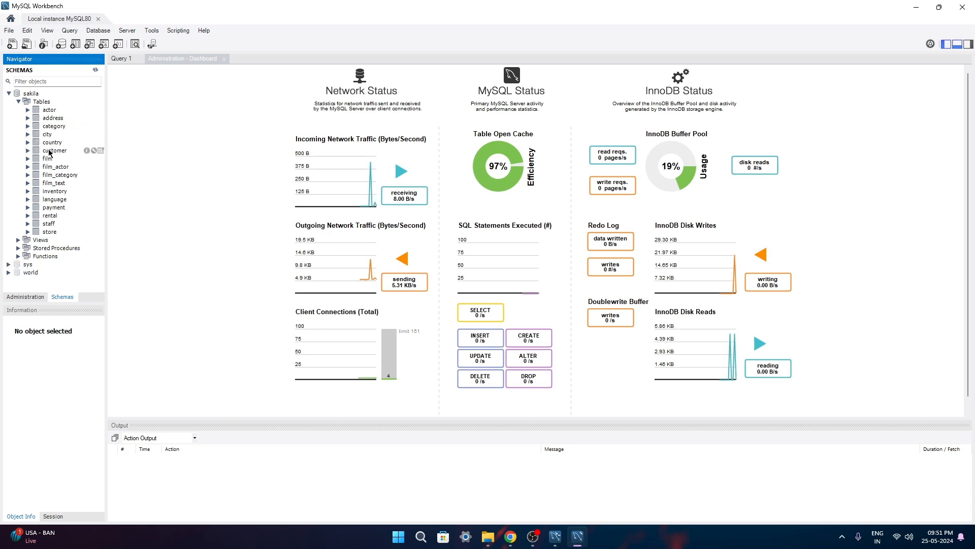
Inspect the sakila customer table's columns, then collapse the sakila schema
left_click(27, 151)
left_click(28, 150)
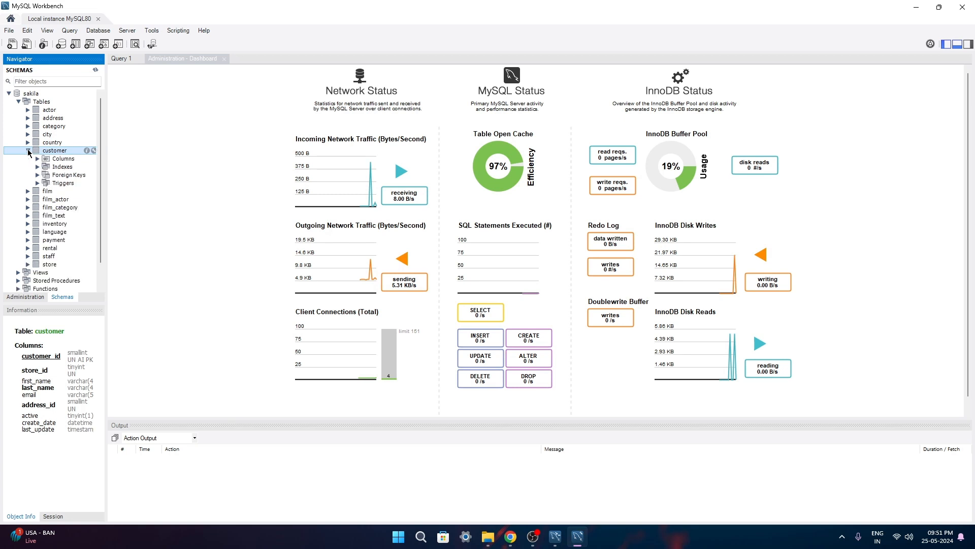
left_click(37, 159)
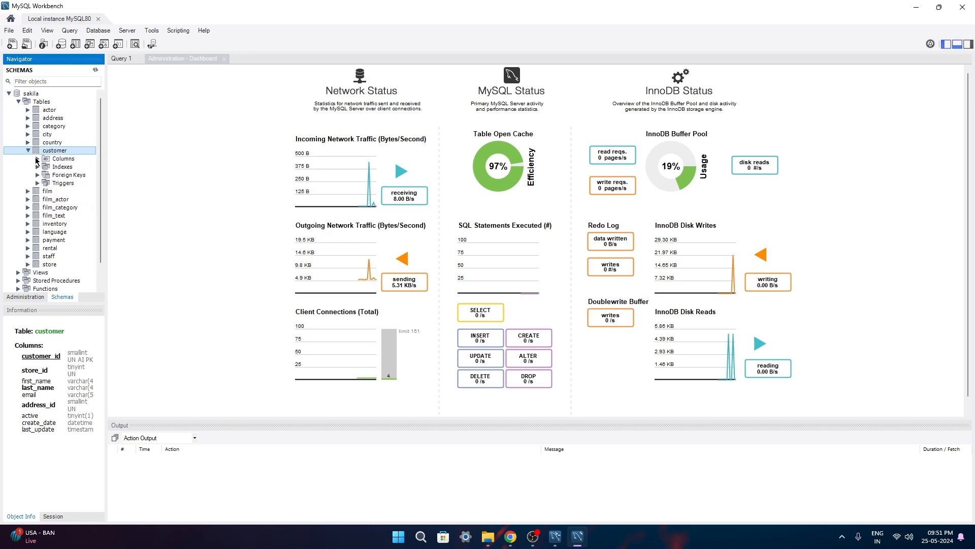
left_click(28, 151)
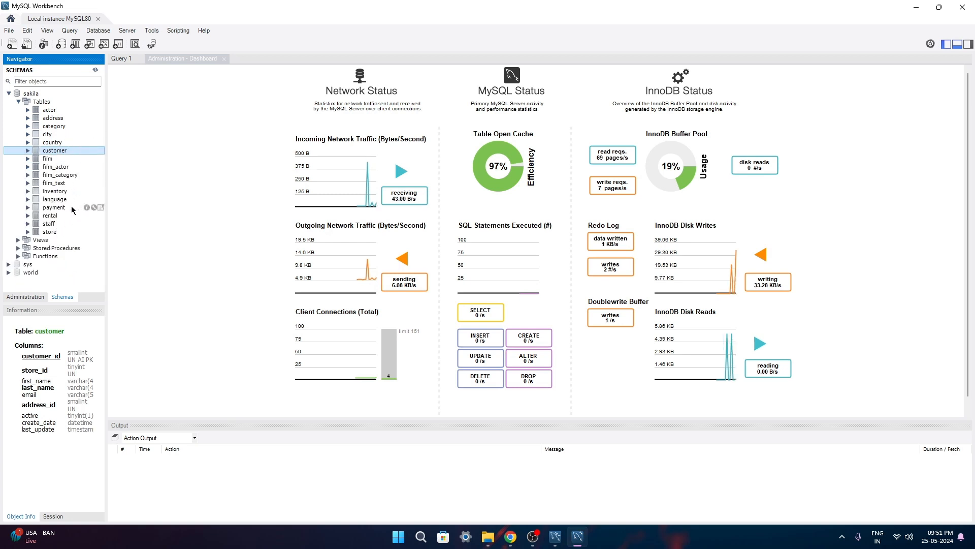
left_click(22, 102)
left_click(17, 101)
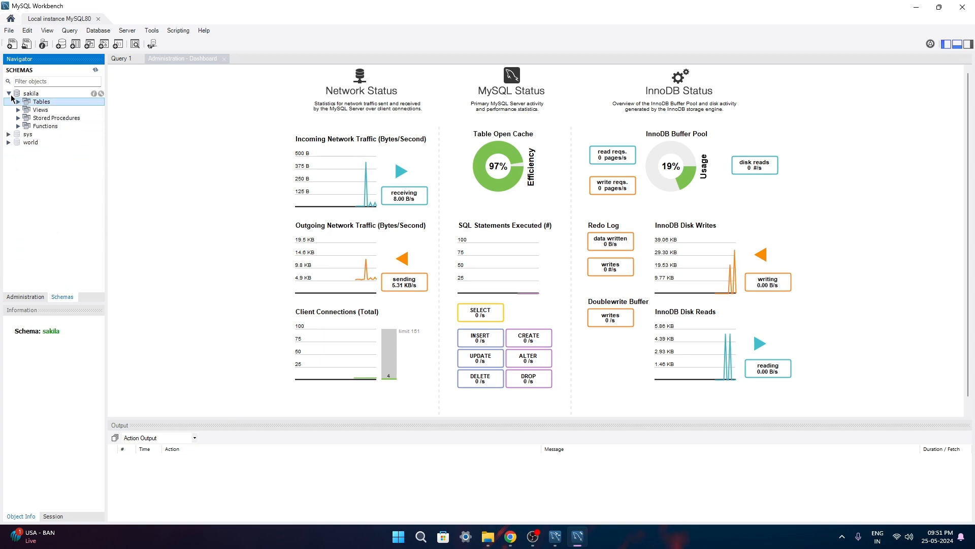
left_click(9, 94)
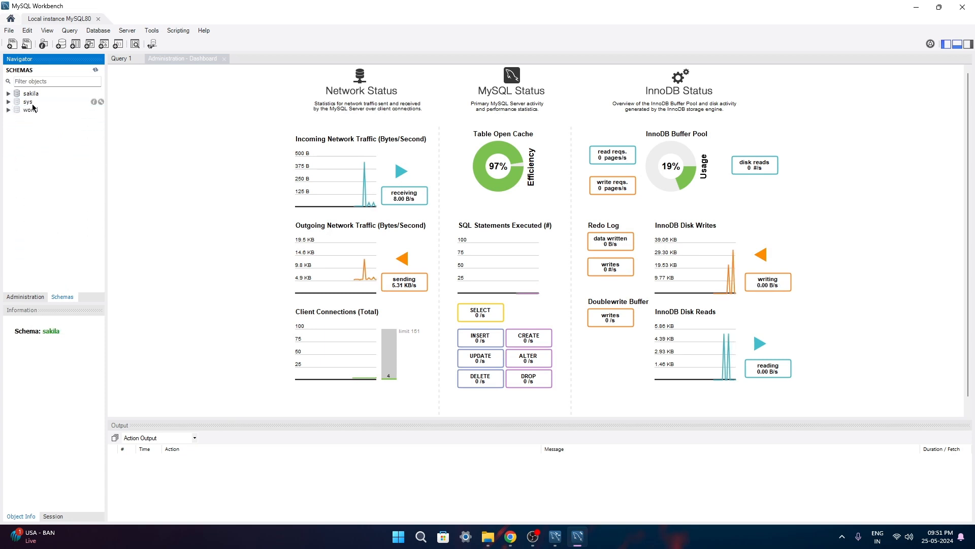
Expand the sys schema to look at the sys_config table, then collapse it
left_click(9, 101)
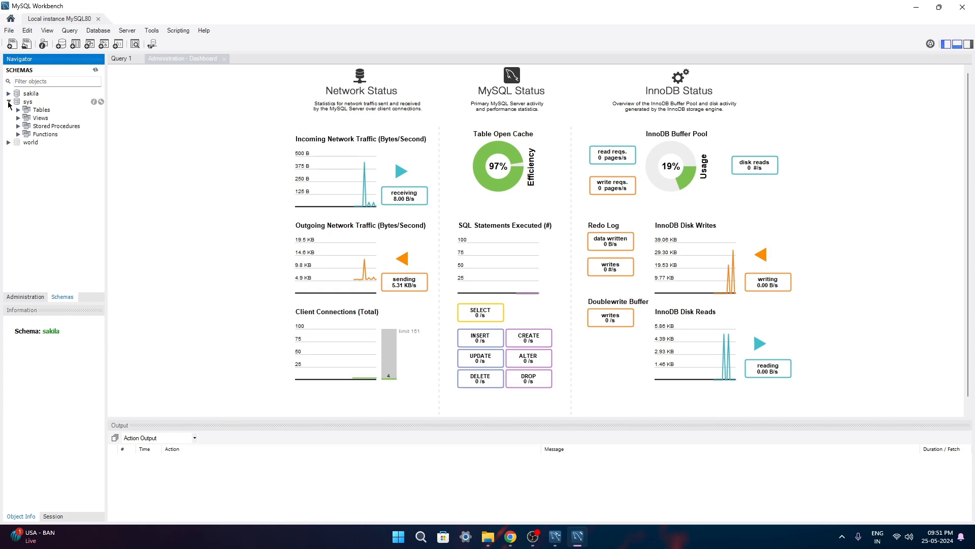
left_click(18, 110)
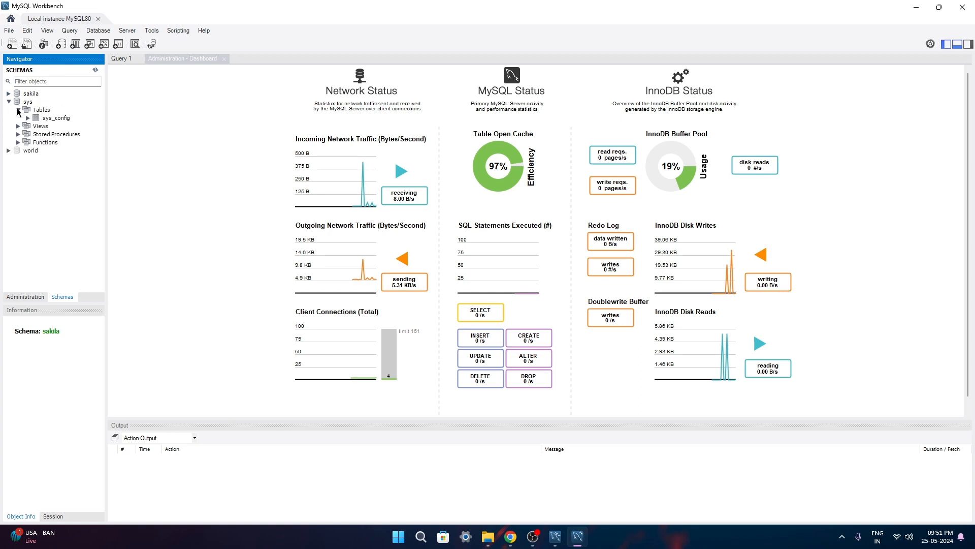
left_click(27, 120)
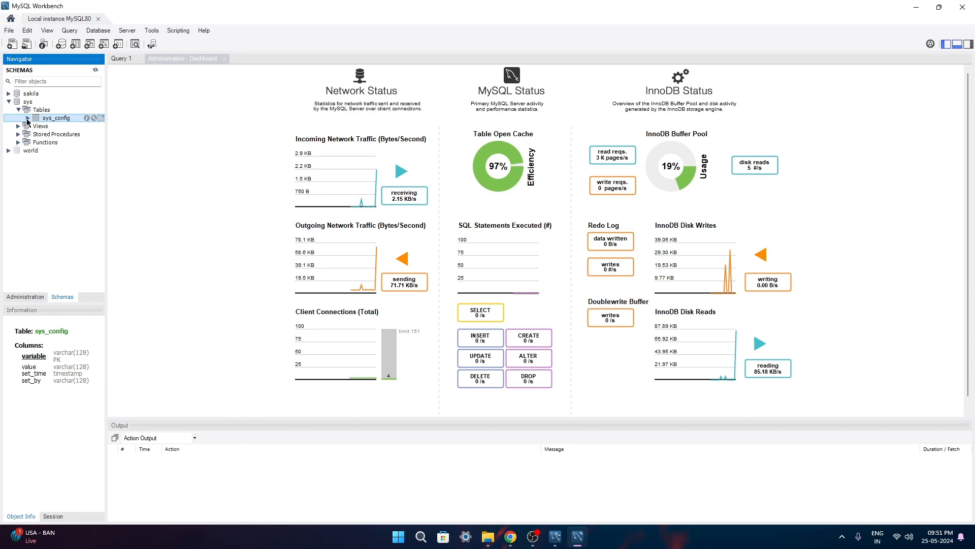
left_click(28, 118)
left_click(18, 109)
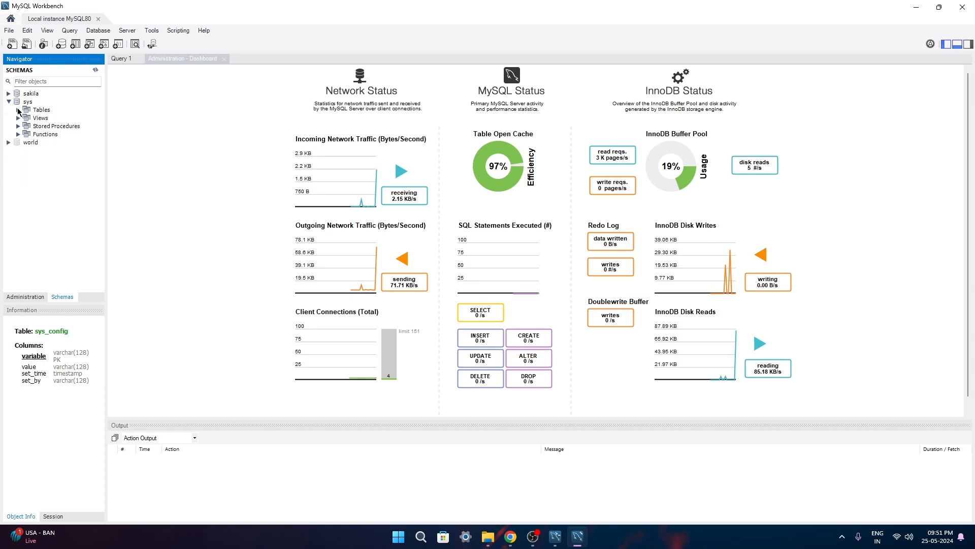
left_click(8, 101)
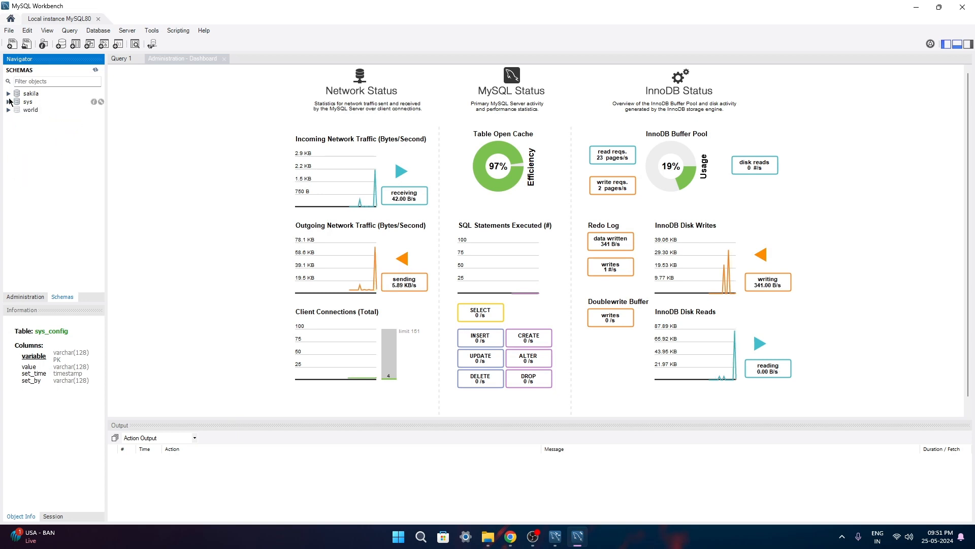
List the world schema's tables and run 'use world;' in the Query 1 editor
left_click(8, 110)
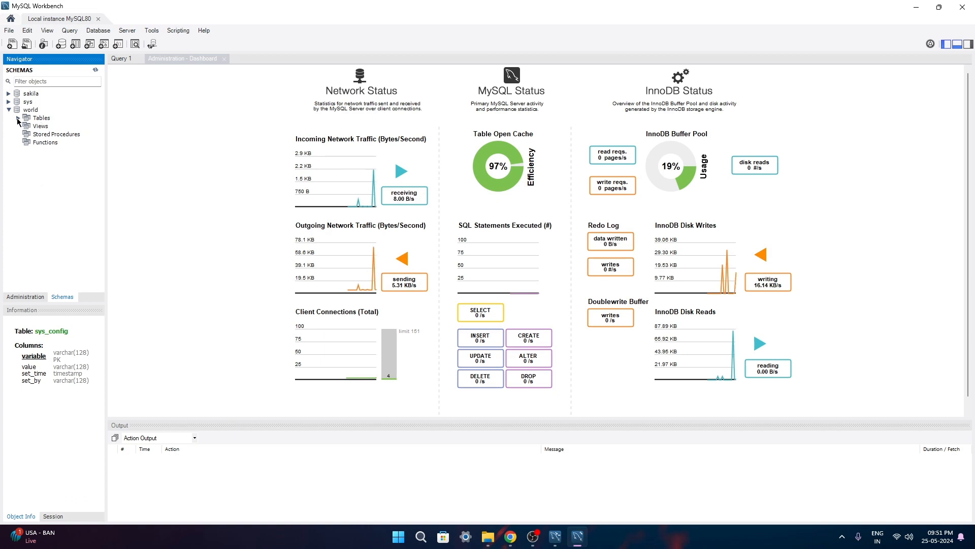
left_click(18, 117)
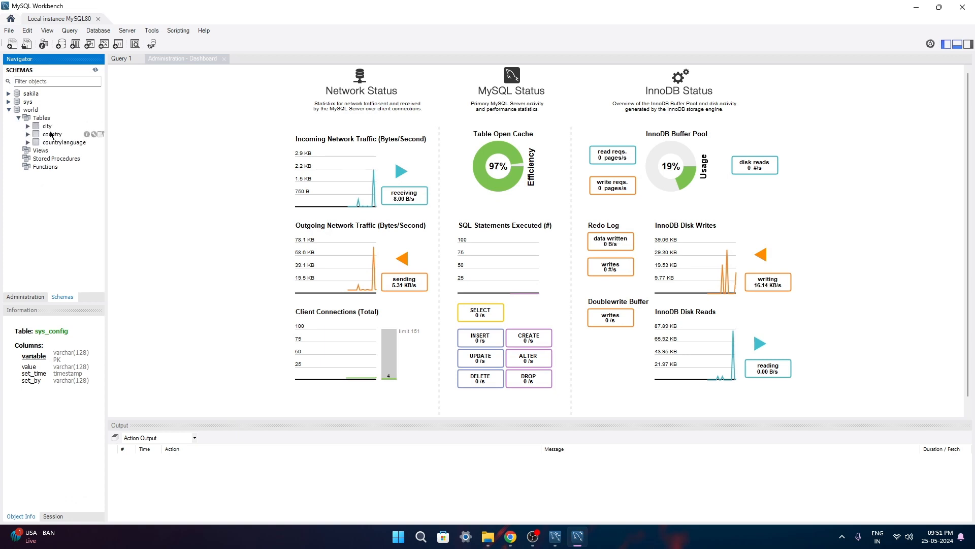
left_click(124, 61)
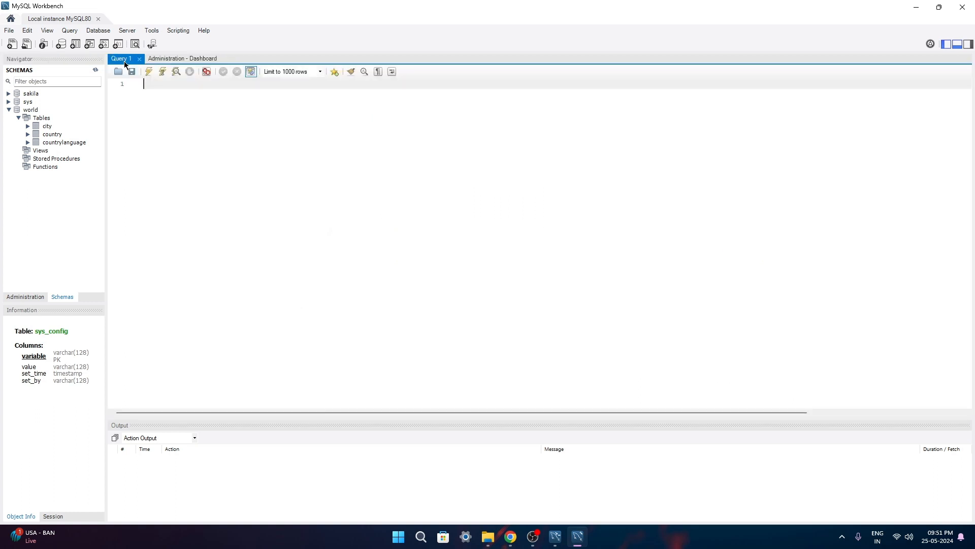
type("use world;")
key("ctrl+Return")
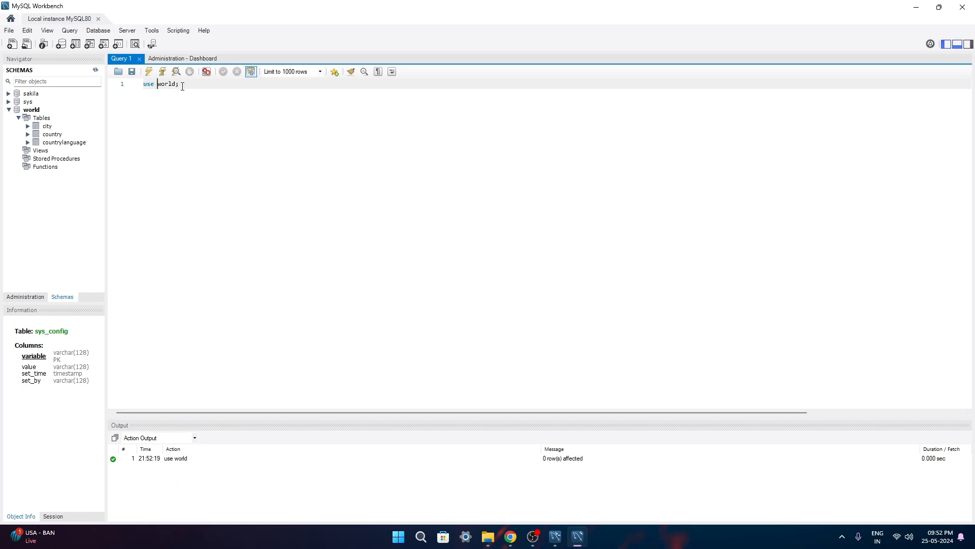
Run 'select * from city;' below 'use world;', scroll the city rows, and collapse world
left_click_drag(183, 87, 127, 87)
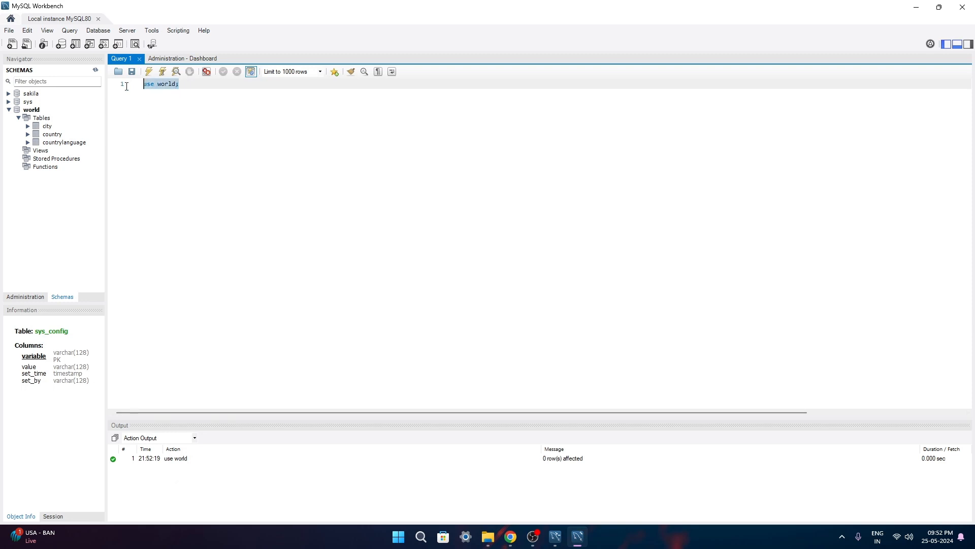
left_click(230, 193)
key("Return")
key("Return")
type("selec")
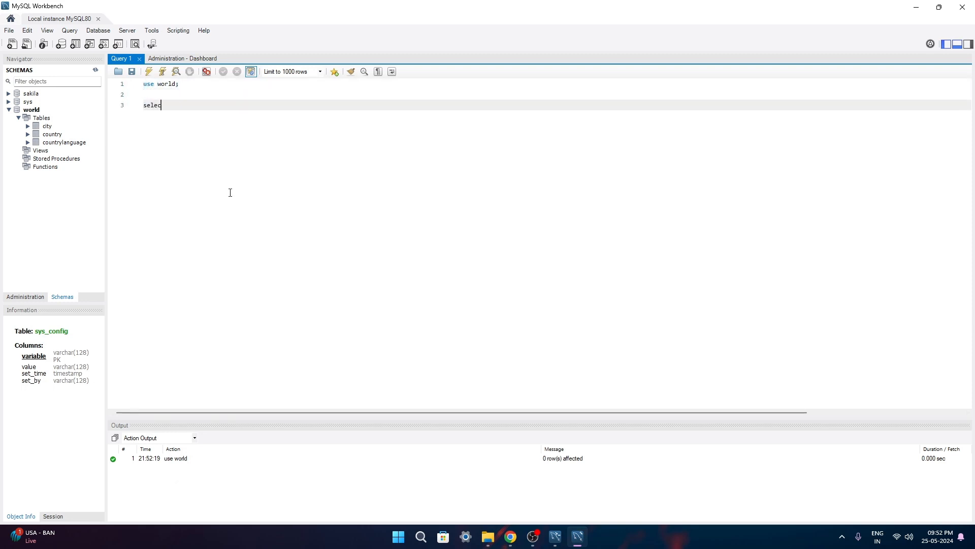
type("t * from city;")
key("ctrl+Return")
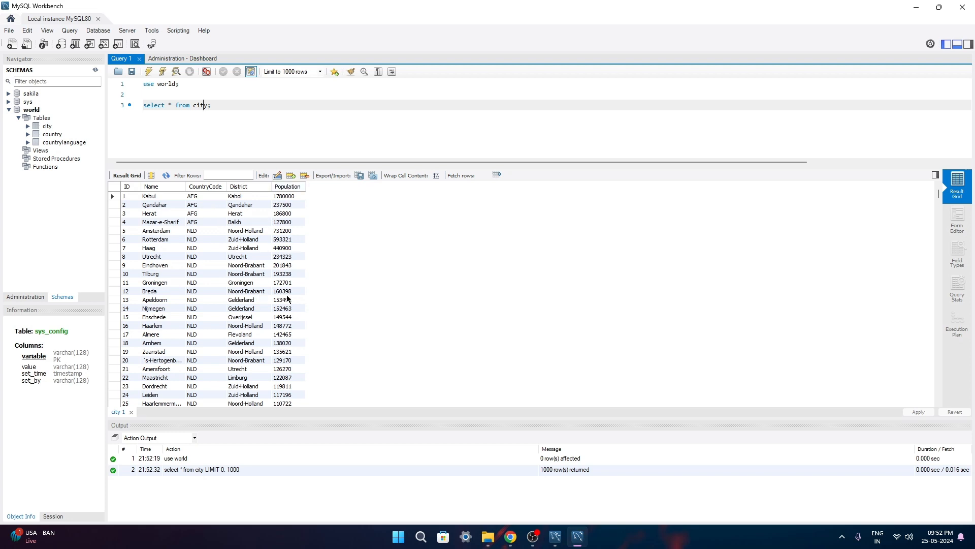
scroll(263, 283, "down", 3)
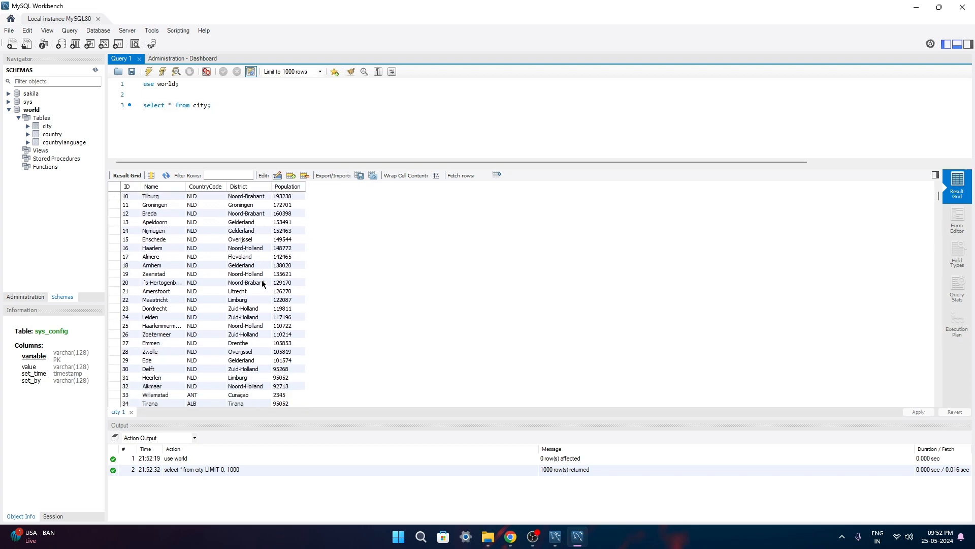
scroll(263, 283, "down", 20)
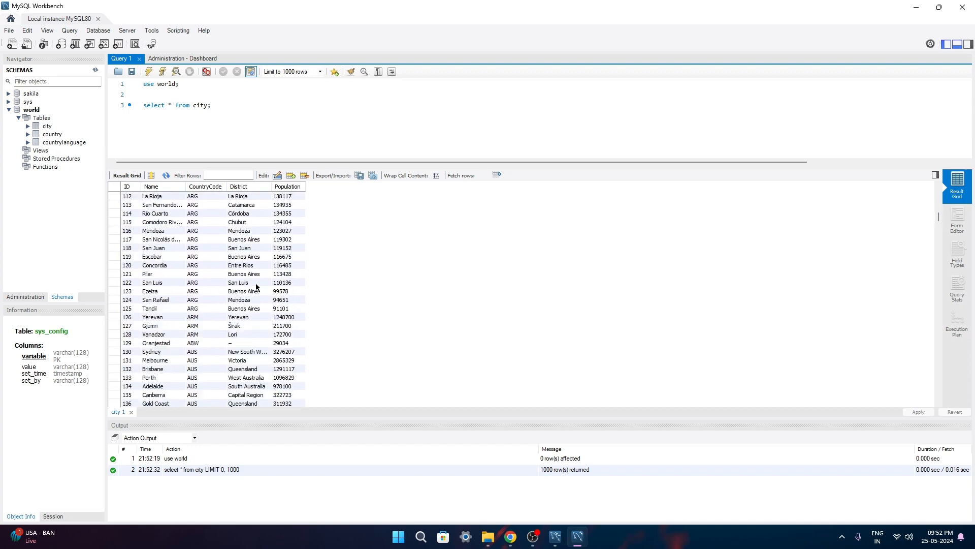
scroll(257, 287, "down", 6)
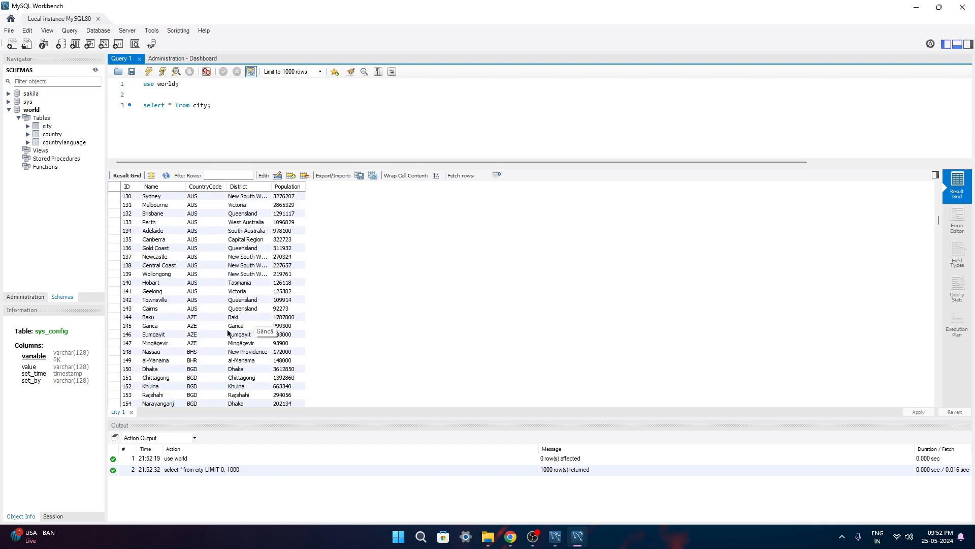
left_click(11, 110)
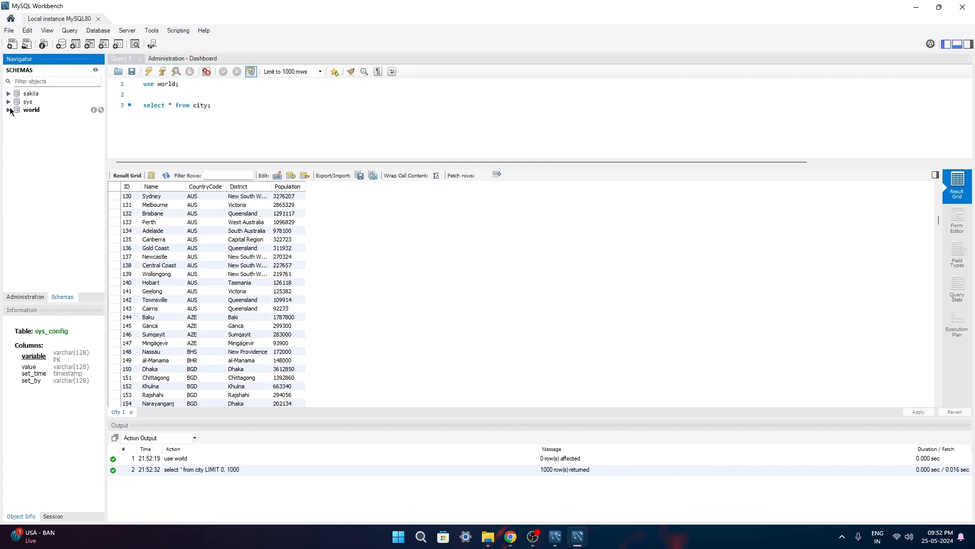
Google 'mysql sample database download' and download the sample database from mysqltutorial.org
left_click(510, 540)
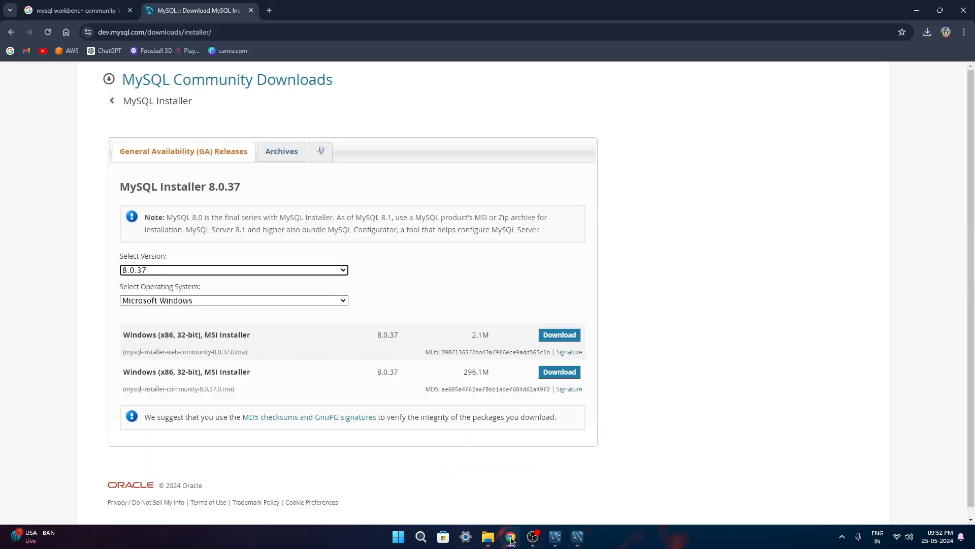
left_click(86, 15)
left_click_drag(255, 88, 115, 87)
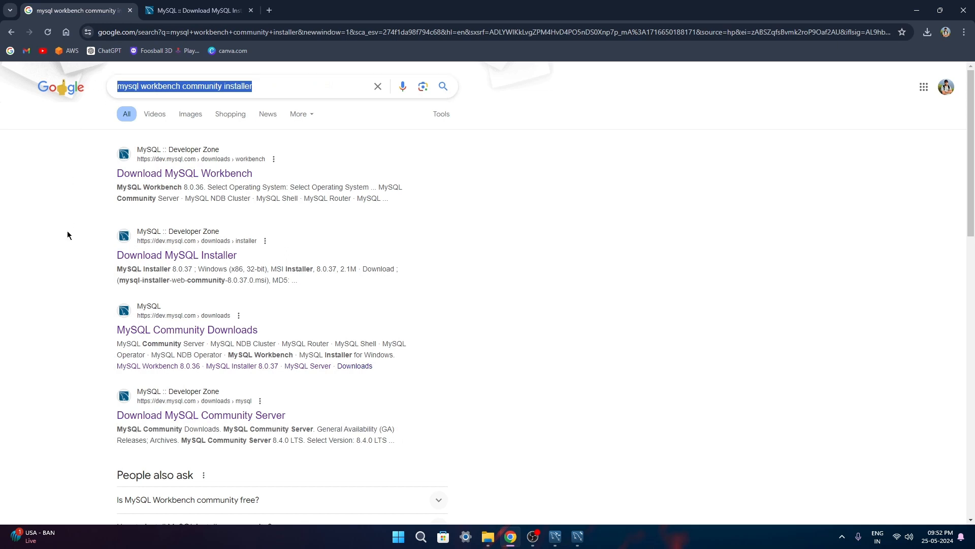
type("mysql ")
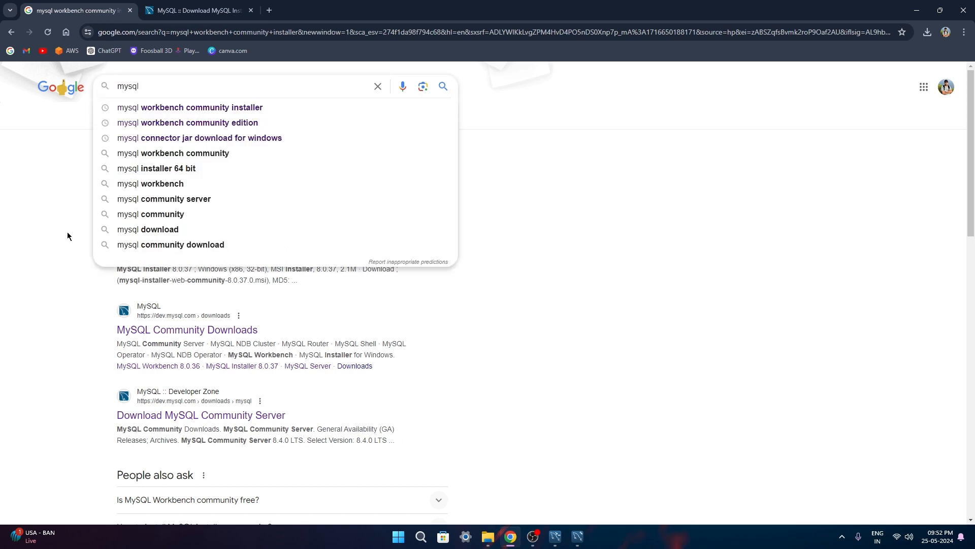
type("samp")
key("Down")
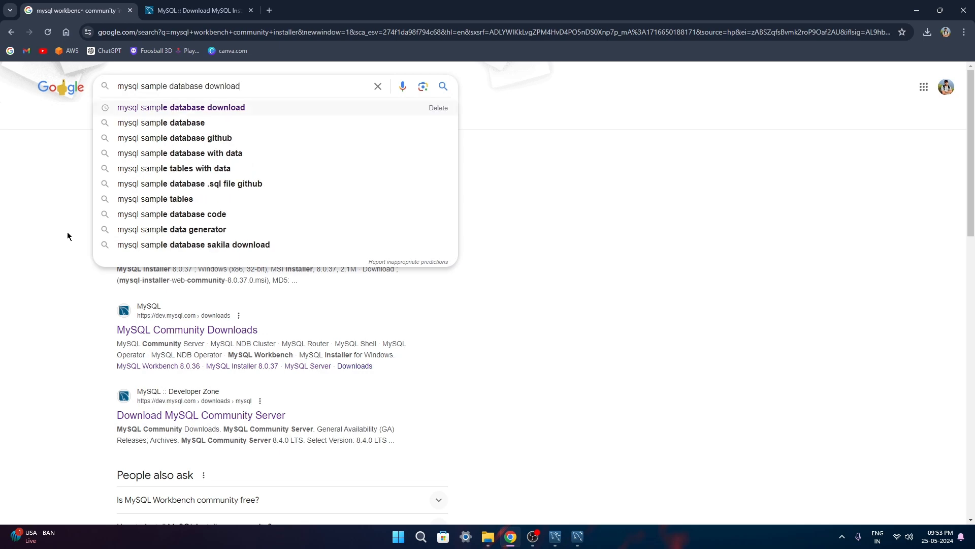
key("Return")
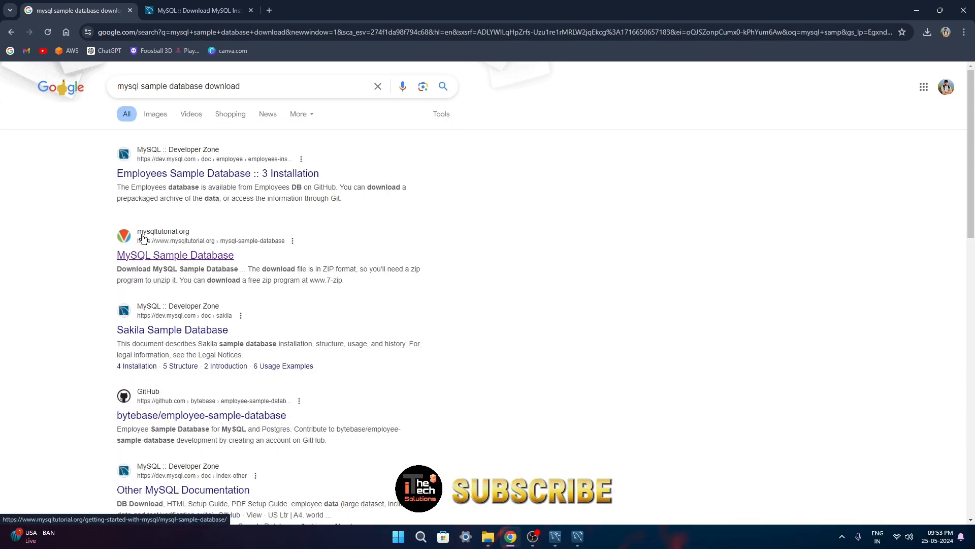
left_click(148, 257)
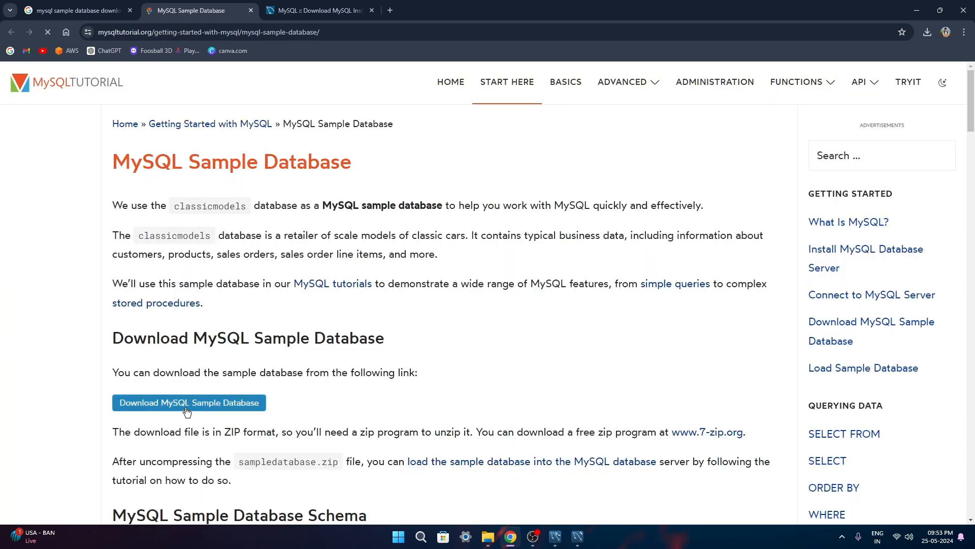
left_click(161, 406)
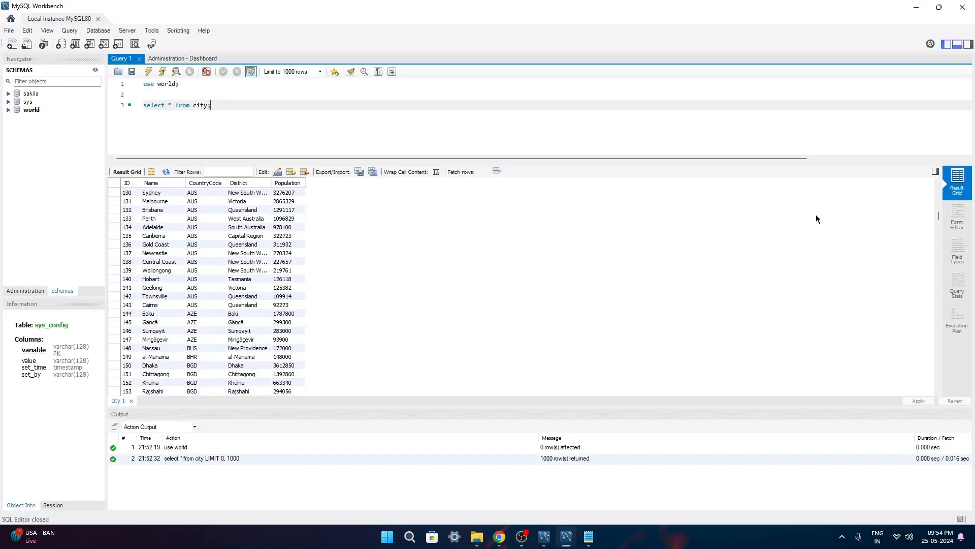
Paste the sample database script over the city query and enlarge the editor area
left_click(217, 107)
key("ctrl+a")
key("ctrl+v")
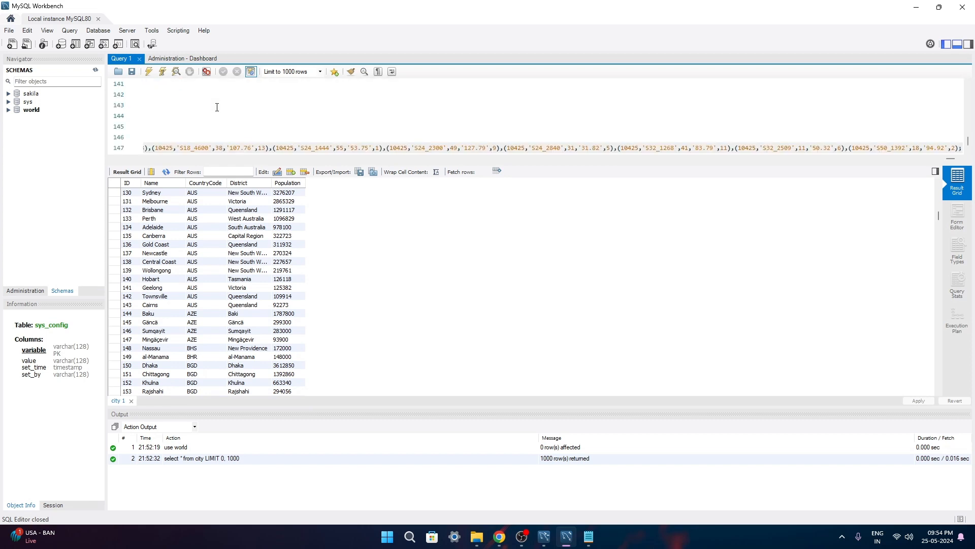
scroll(207, 124, "up", 12)
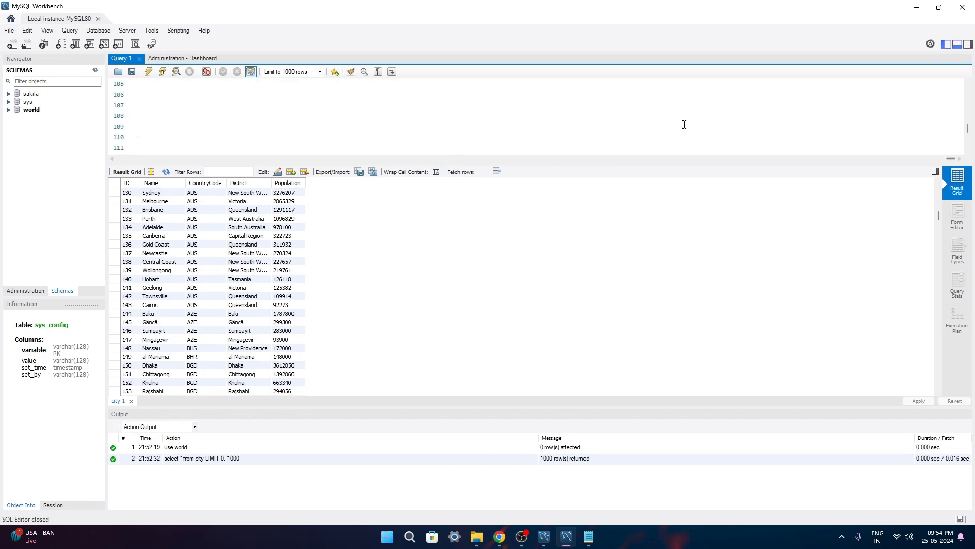
left_click_drag(596, 165, 605, 260)
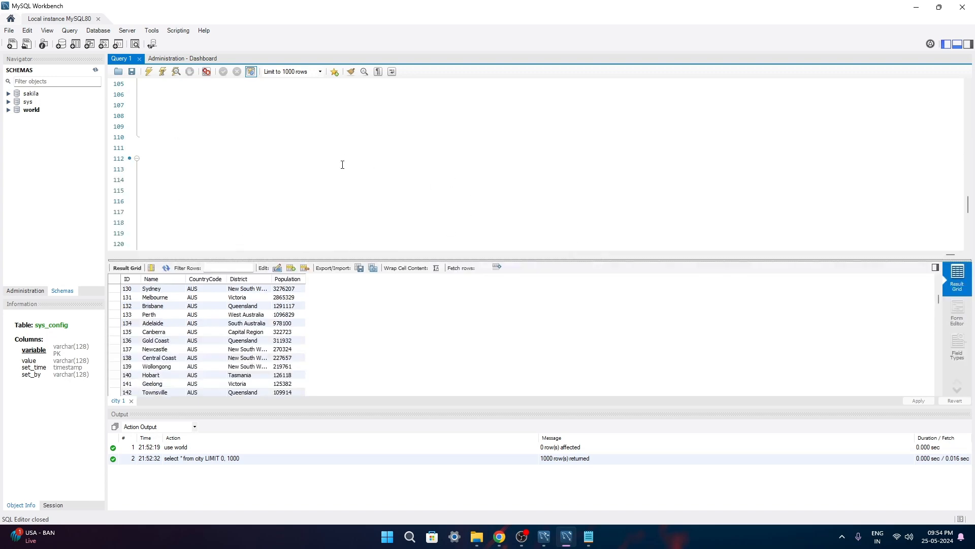
Cancel the Save dialog and select the entire sample database script
left_click(328, 162)
scroll(170, 194, "up", 20)
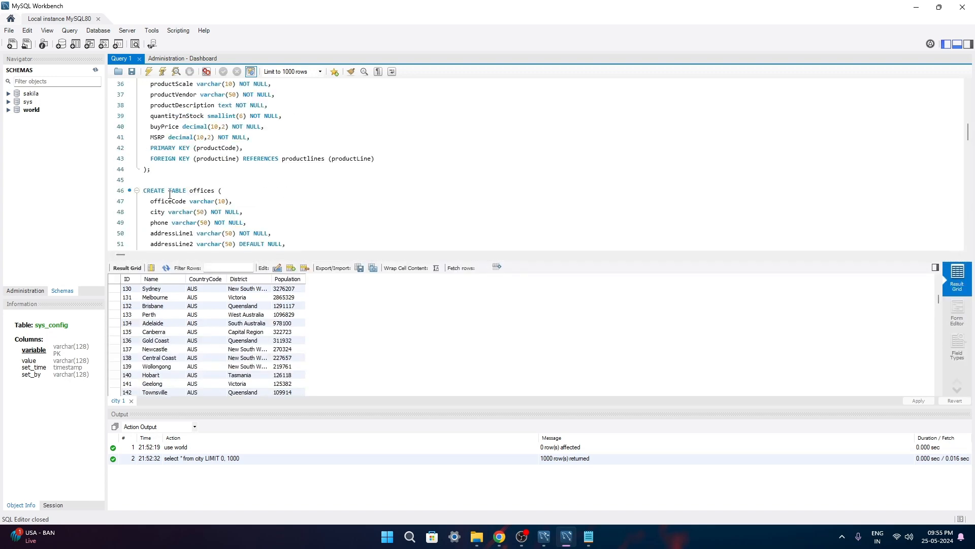
key("ctrl+s")
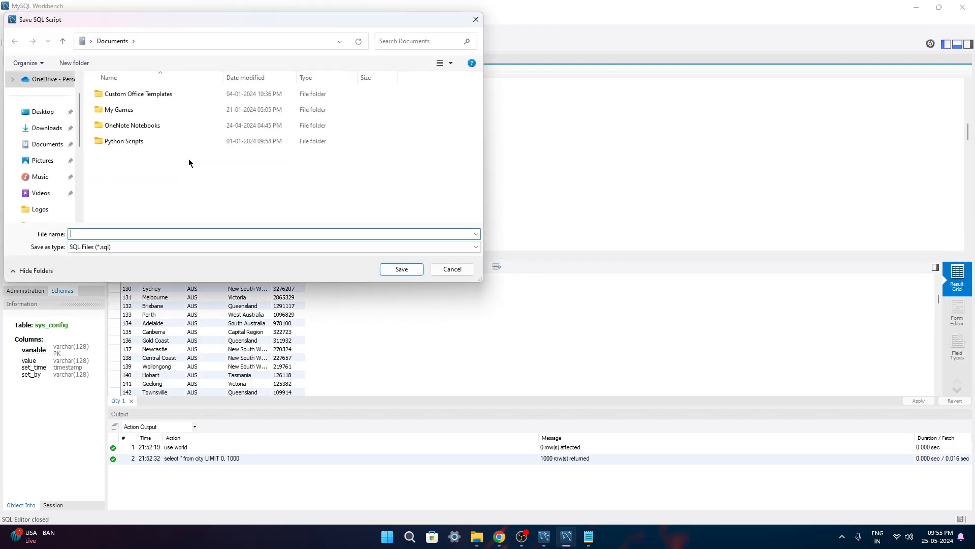
left_click(451, 268)
left_click(274, 155)
key("ctrl+a")
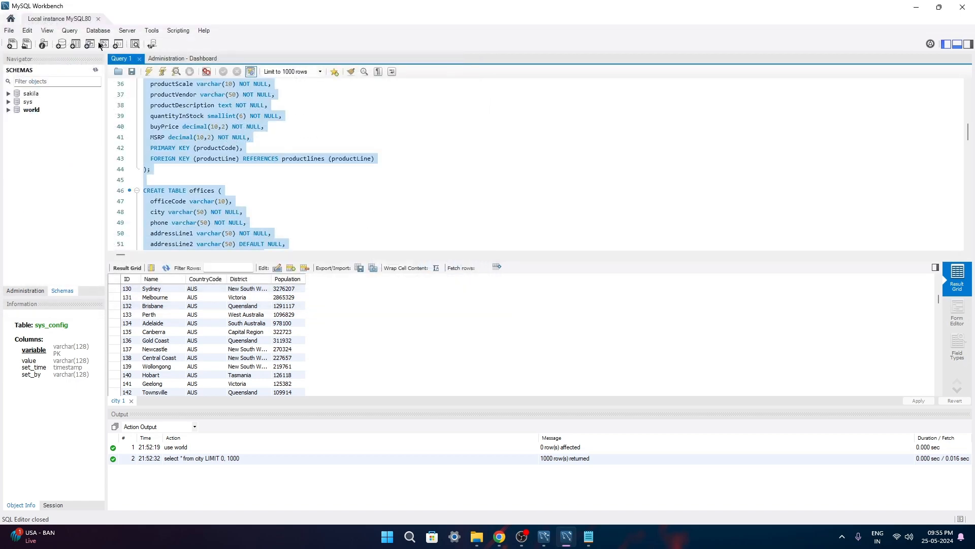
left_click(69, 31)
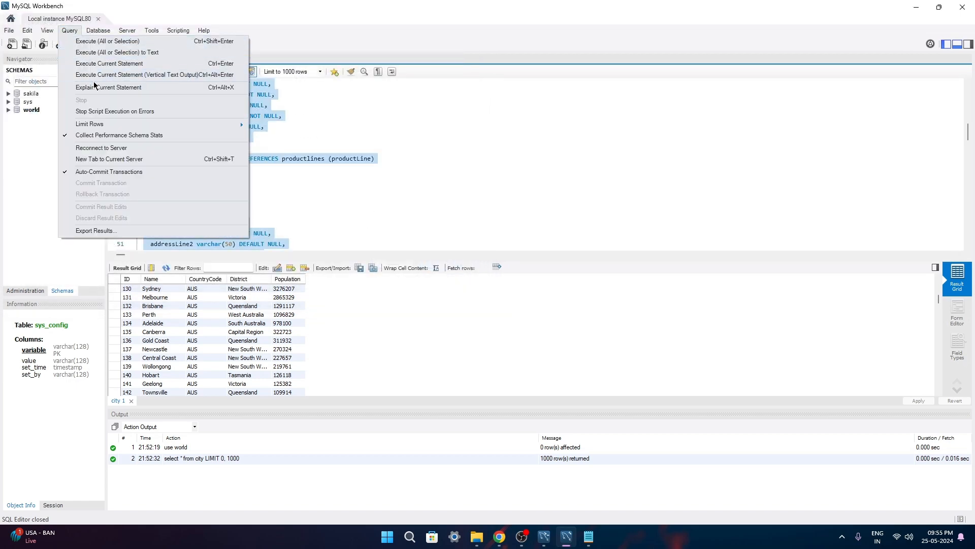
Execute the whole selected script, creating classicmodels and inserting its data, including 122 customers
left_click(101, 53)
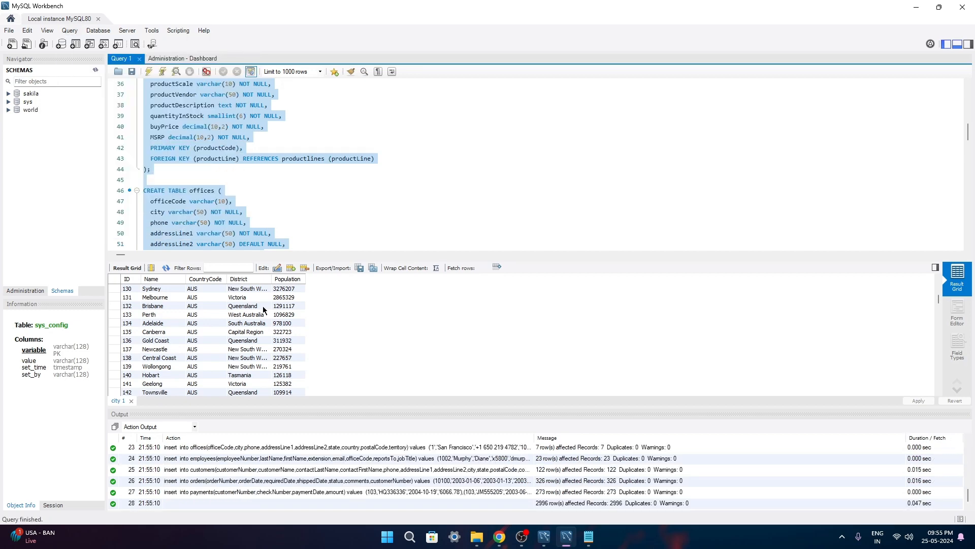
scroll(333, 462, "down", 3)
scroll(334, 462, "up", 4)
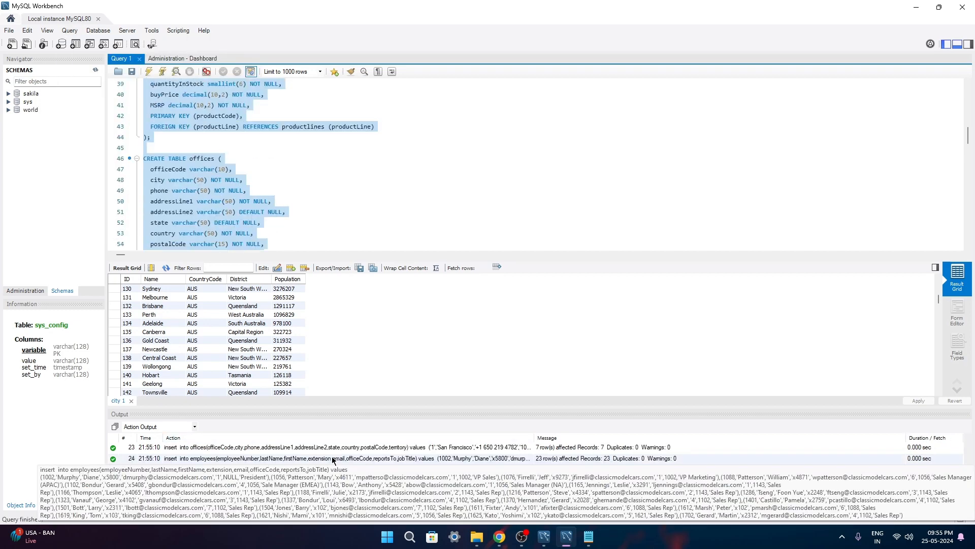
scroll(334, 462, "down", 2)
scroll(334, 462, "down", 15)
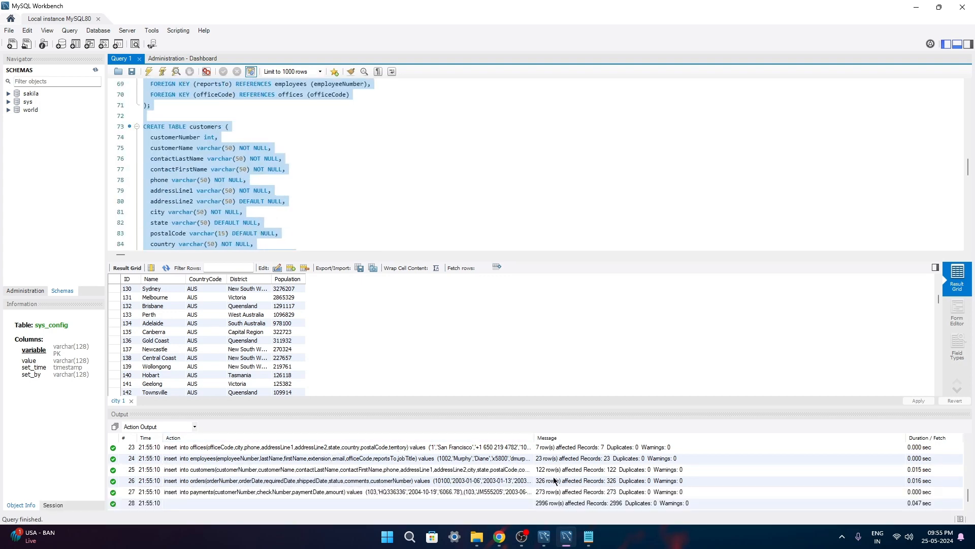
scroll(188, 244, "up", 4)
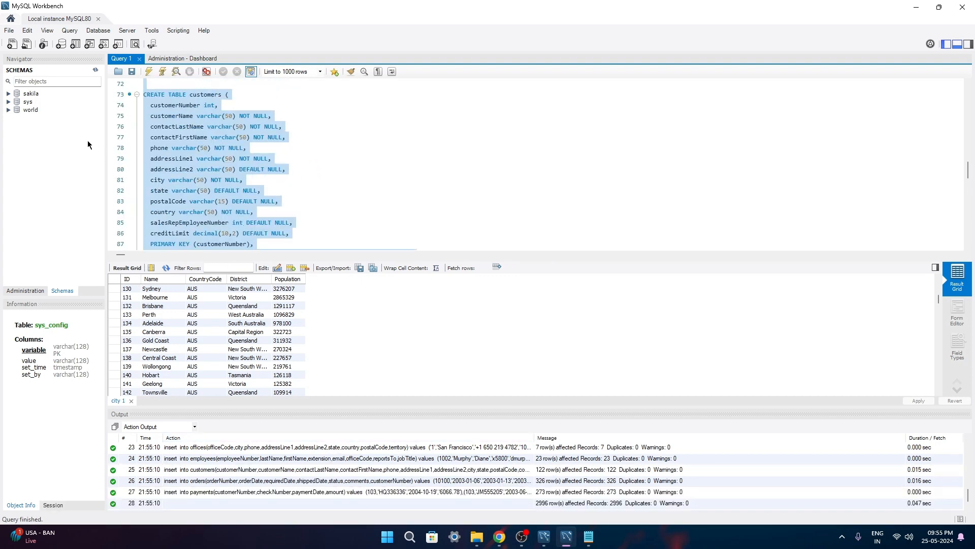
Refresh the Schemas list and expand classicmodels to show its eight tables
left_click(96, 71)
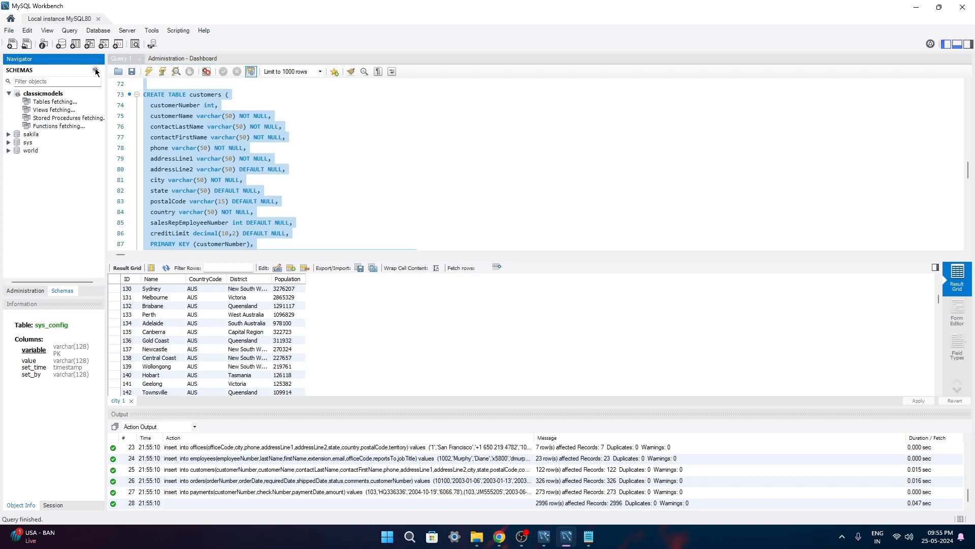
left_click(8, 94)
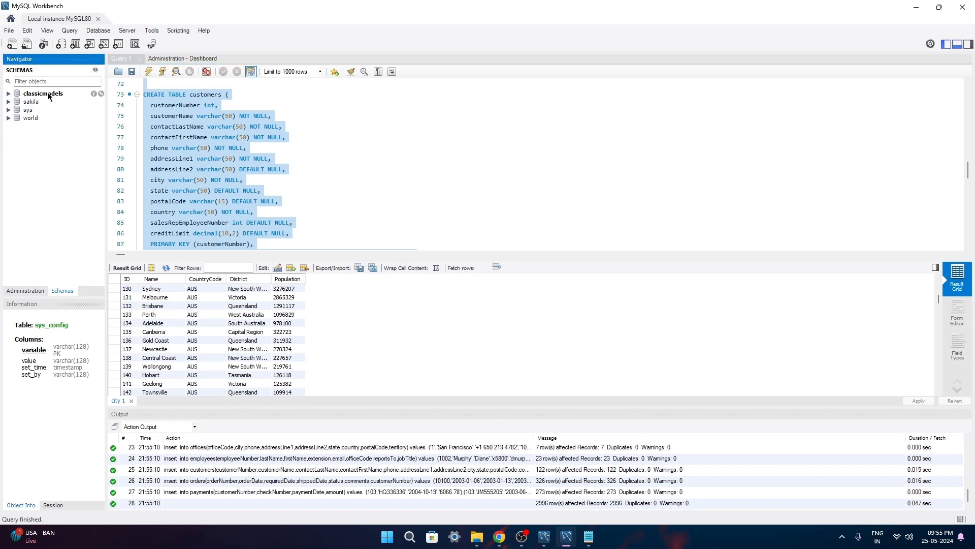
left_click(8, 94)
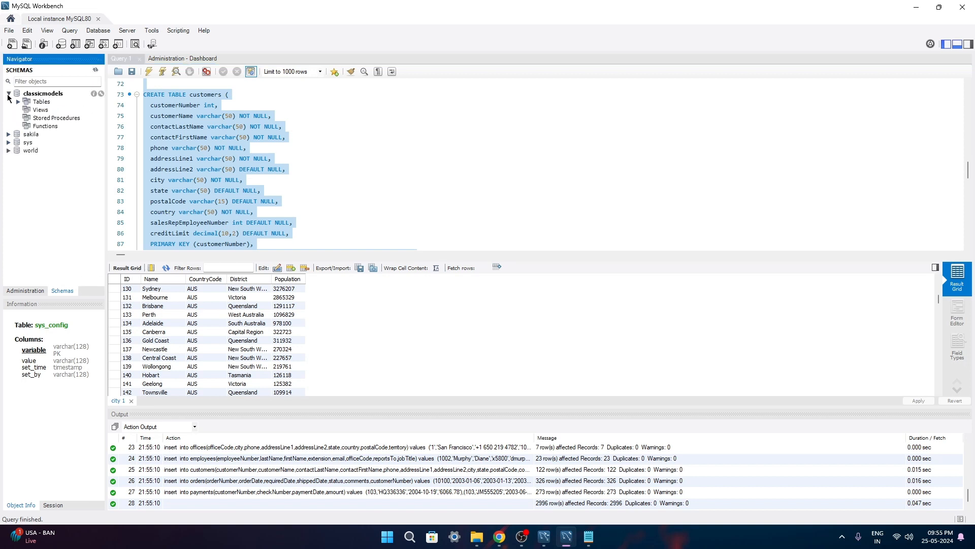
left_click(18, 102)
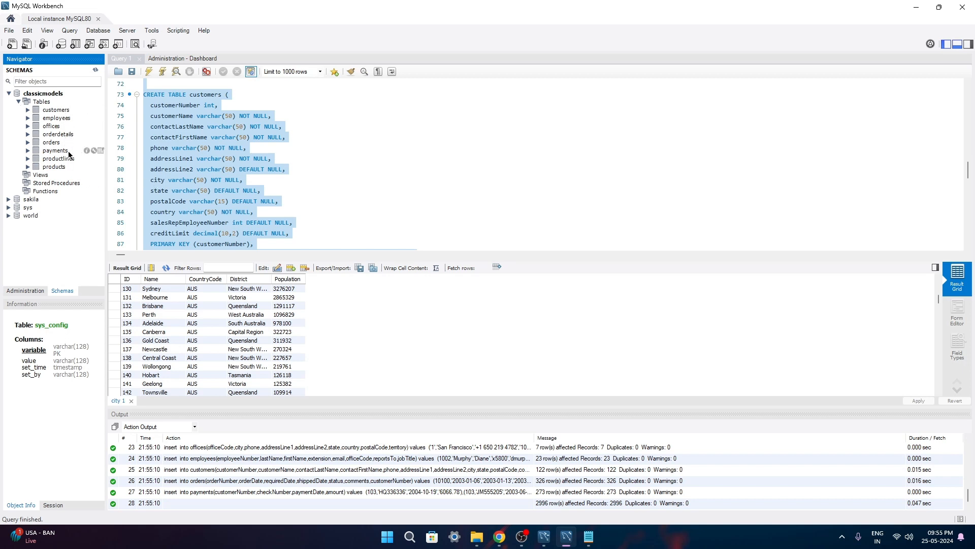
left_click(351, 196)
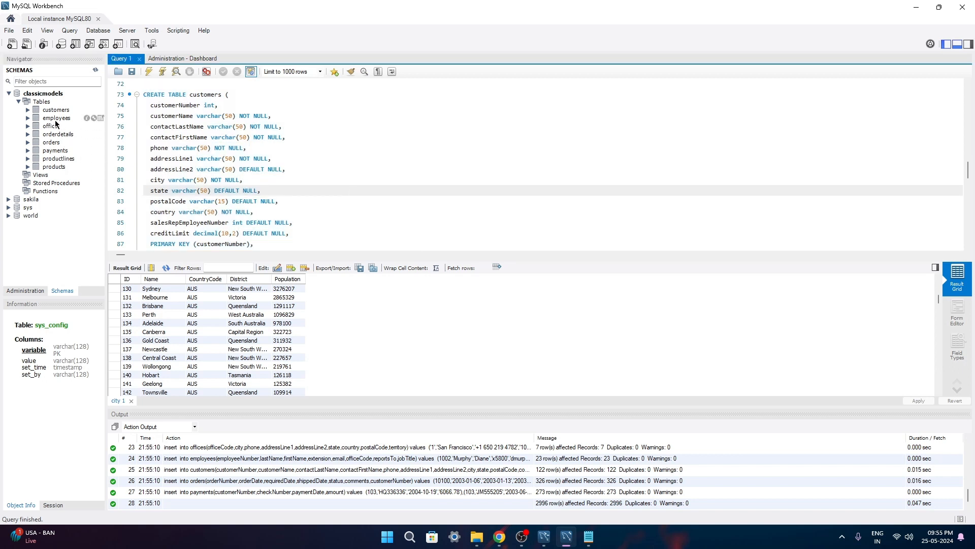